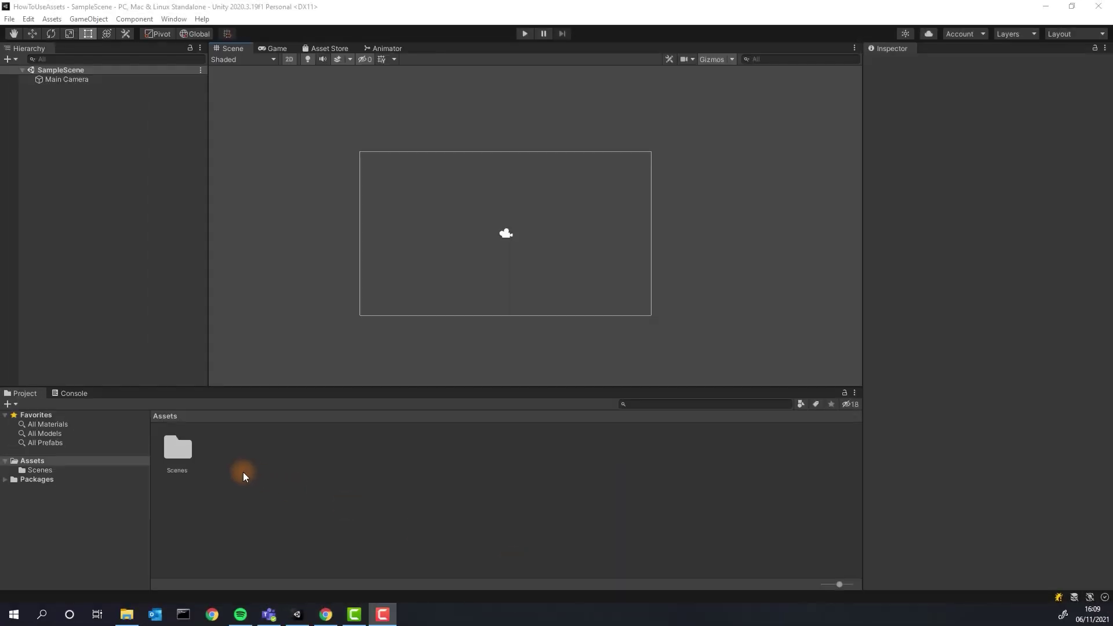
# Step: Create a folder named Sprites in the project's Assets and open it
pyautogui.rightClick(242, 472)
pyautogui.click(469, 161)
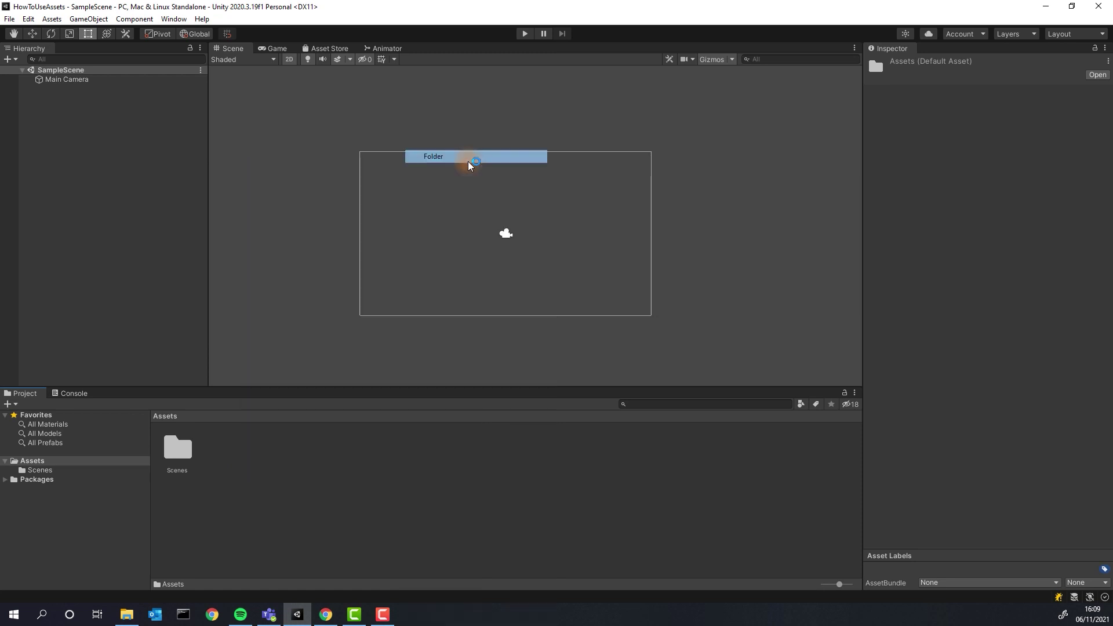
pyautogui.write('Sprites')
pyautogui.press('Return')
pyautogui.doubleClick(223, 447)
# Step: Create a 2D Square sprite inside the Sprites folder, keeping its default name
pyautogui.rightClick(225, 451)
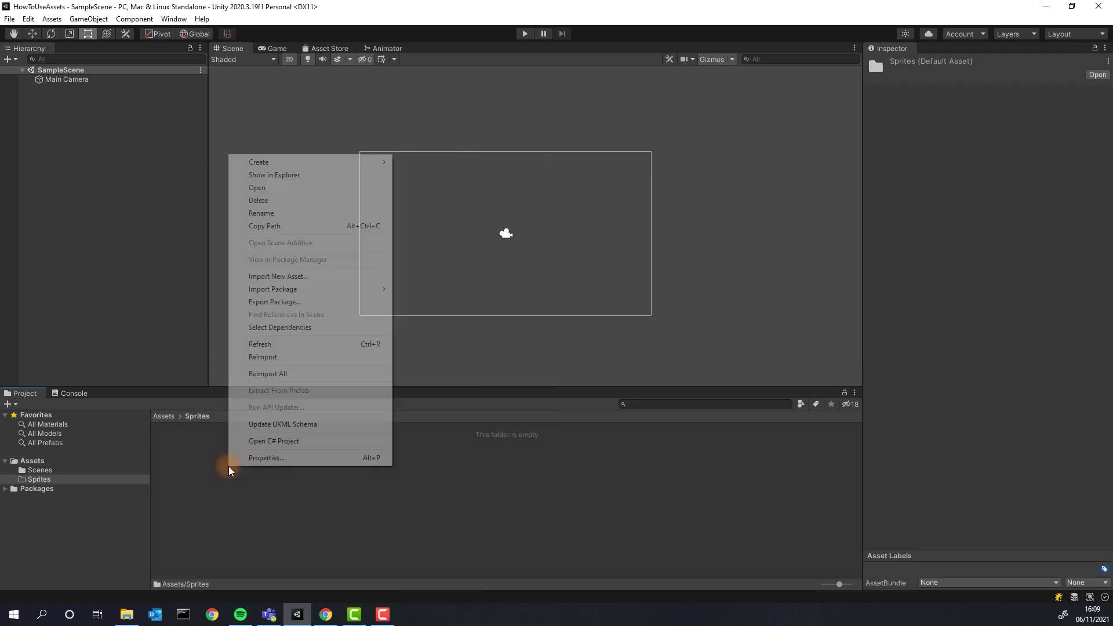
pyautogui.moveTo(259, 162)
pyautogui.moveTo(410, 188)
pyautogui.moveTo(614, 186)
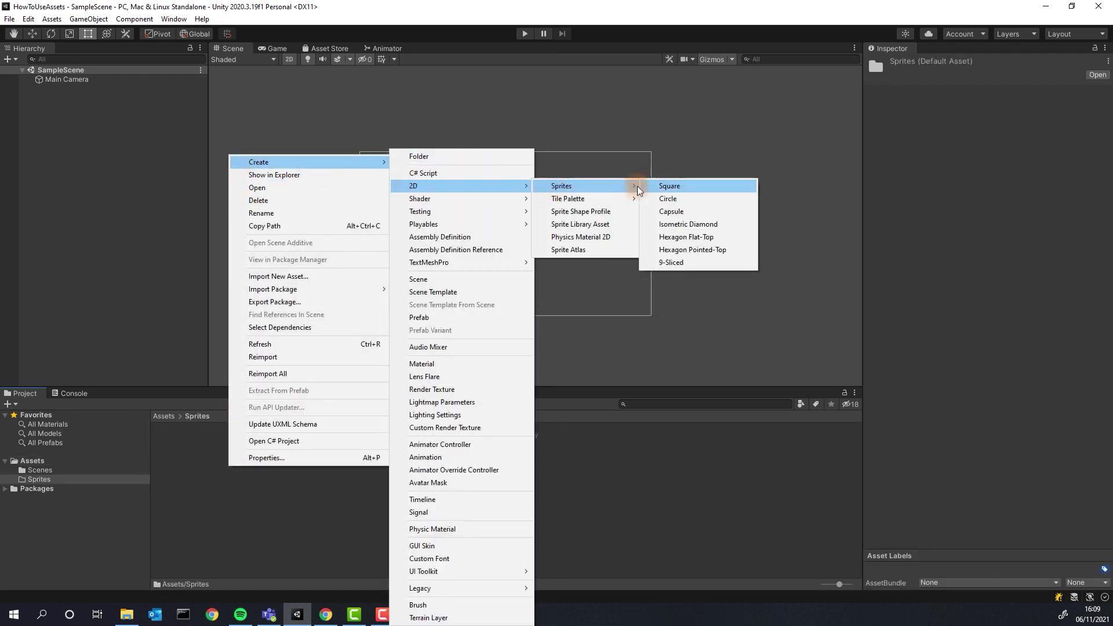
pyautogui.click(656, 185)
pyautogui.click(405, 486)
# Step: Add a rectangular 2D Tilemap object to SampleScene
pyautogui.rightClick(98, 153)
pyautogui.moveTo(137, 303)
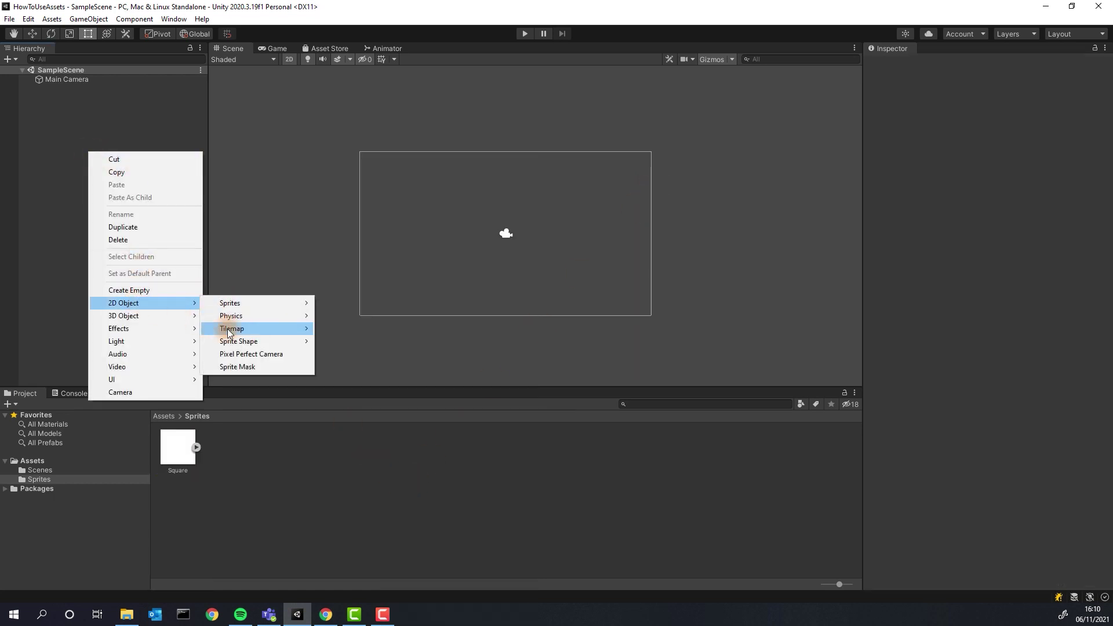
pyautogui.moveTo(232, 329)
pyautogui.click(349, 329)
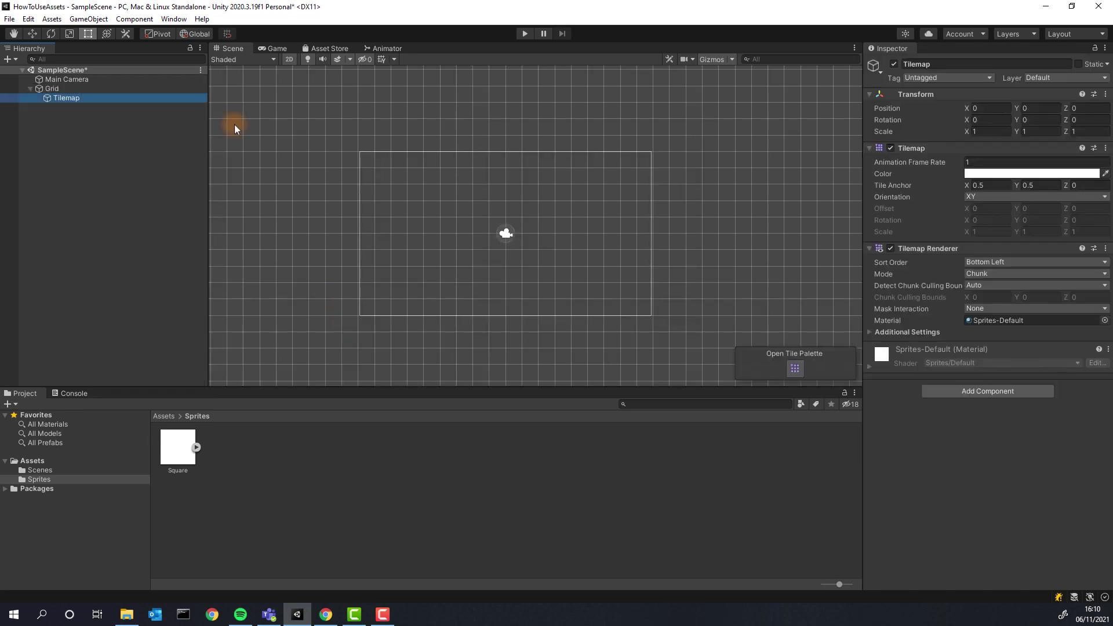
# Step: Open the Tile Palette window and create a new rectangle-grid palette named ObstaclesMap with automatic cell size
pyautogui.click(176, 20)
pyautogui.moveTo(267, 266)
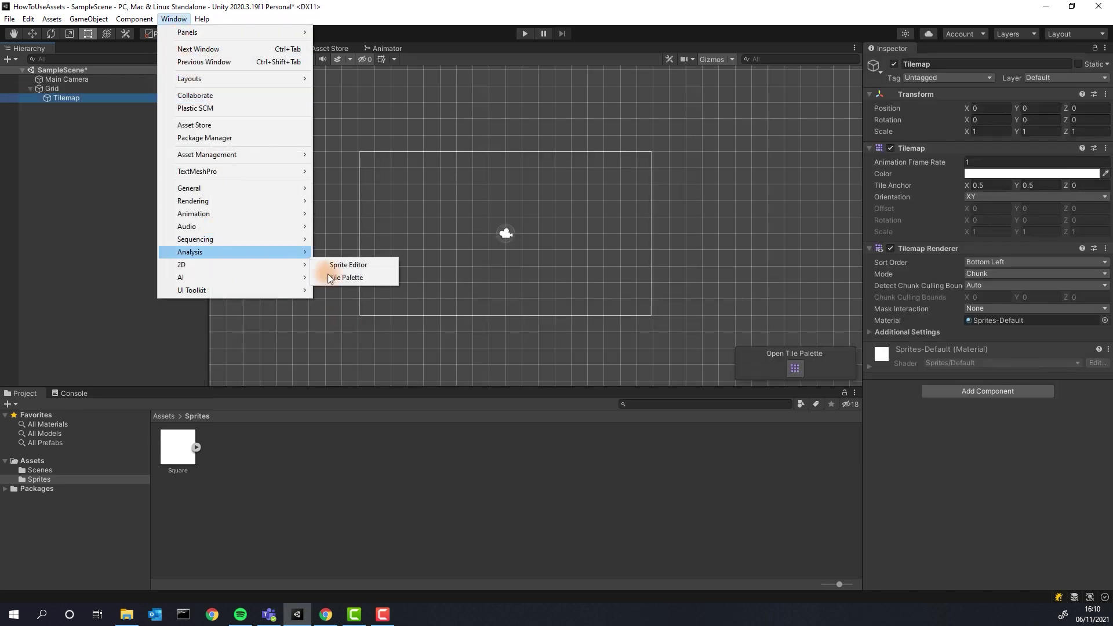
pyautogui.click(358, 277)
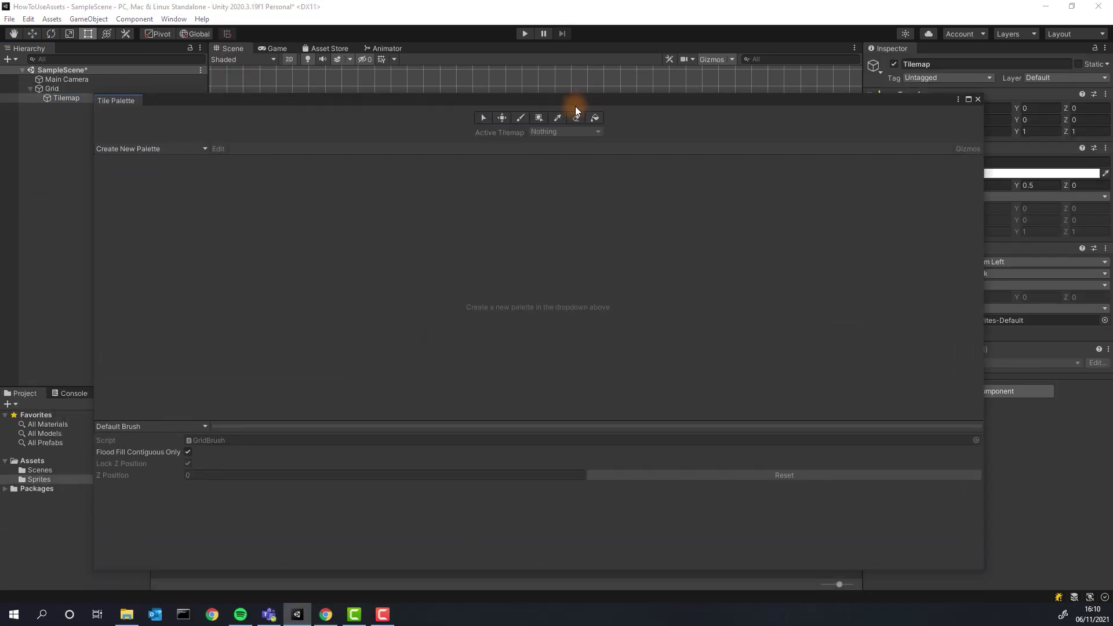
pyautogui.click(211, 138)
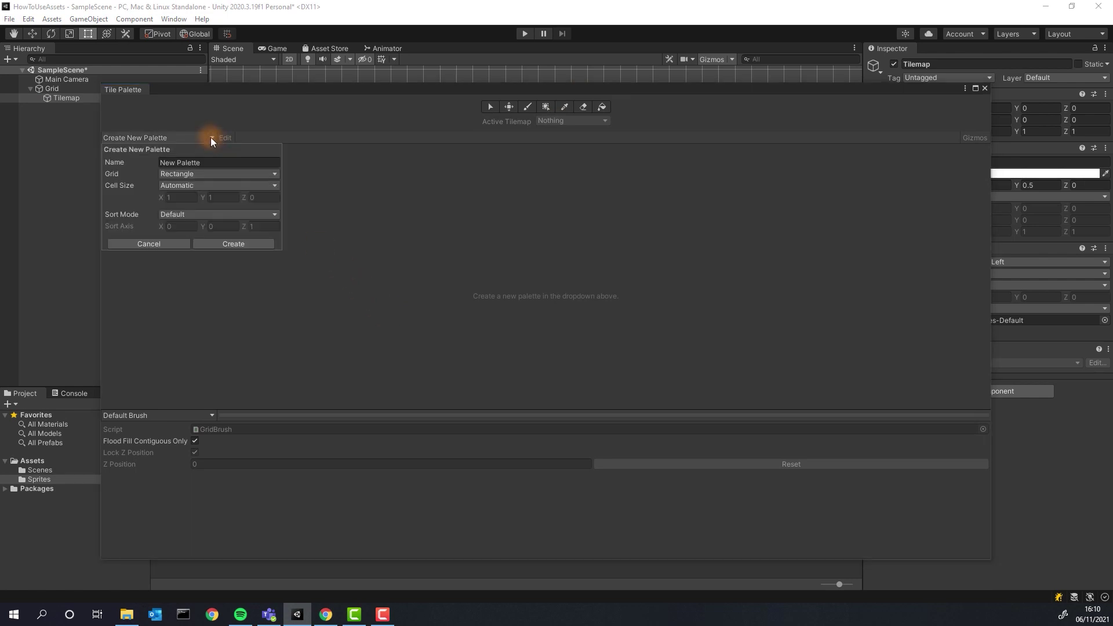
pyautogui.click(151, 163)
pyautogui.write('ObstacleMap')
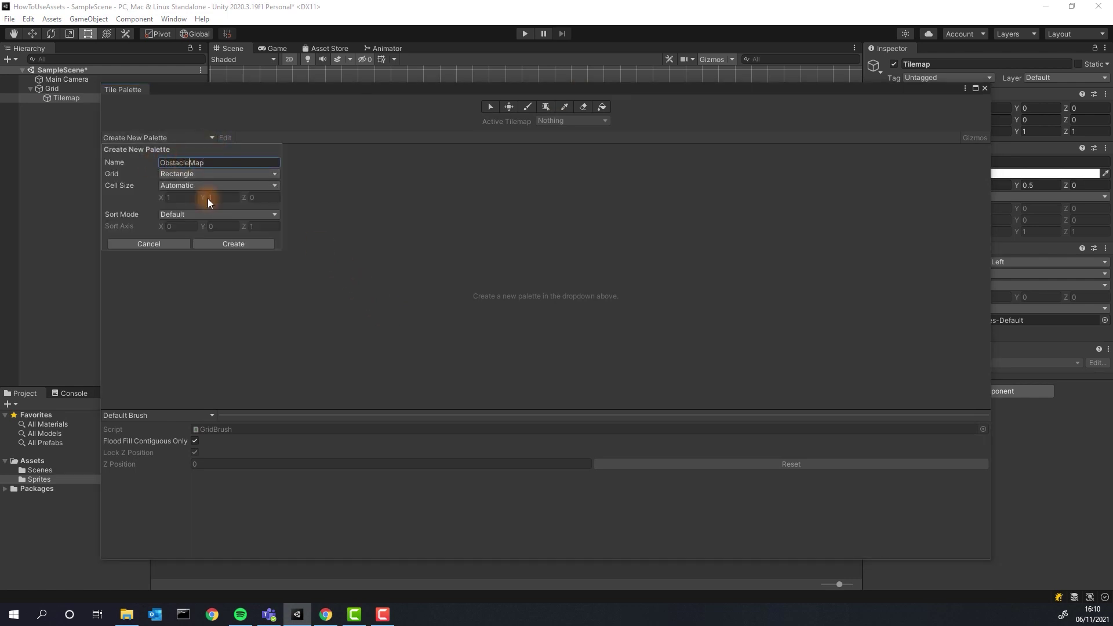
pyautogui.click(204, 245)
# Step: Create a folder named Tilemaps in the Assets folder and open it as part of the palette's save location
pyautogui.click(224, 54)
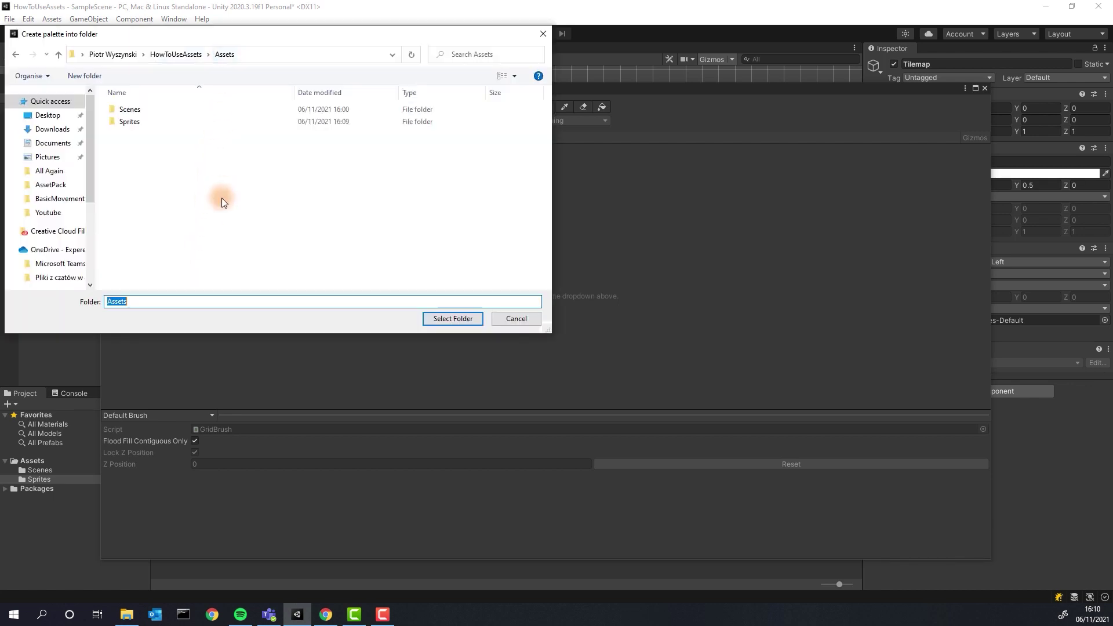
pyautogui.rightClick(222, 197)
pyautogui.moveTo(187, 338)
pyautogui.click(245, 347)
pyautogui.write('Tilemaps')
pyautogui.press('Return')
pyautogui.doubleClick(131, 139)
# Step: Create a folder named Palettes inside Tilemaps and open it
pyautogui.rightClick(143, 149)
pyautogui.moveTo(82, 319)
pyautogui.click(211, 322)
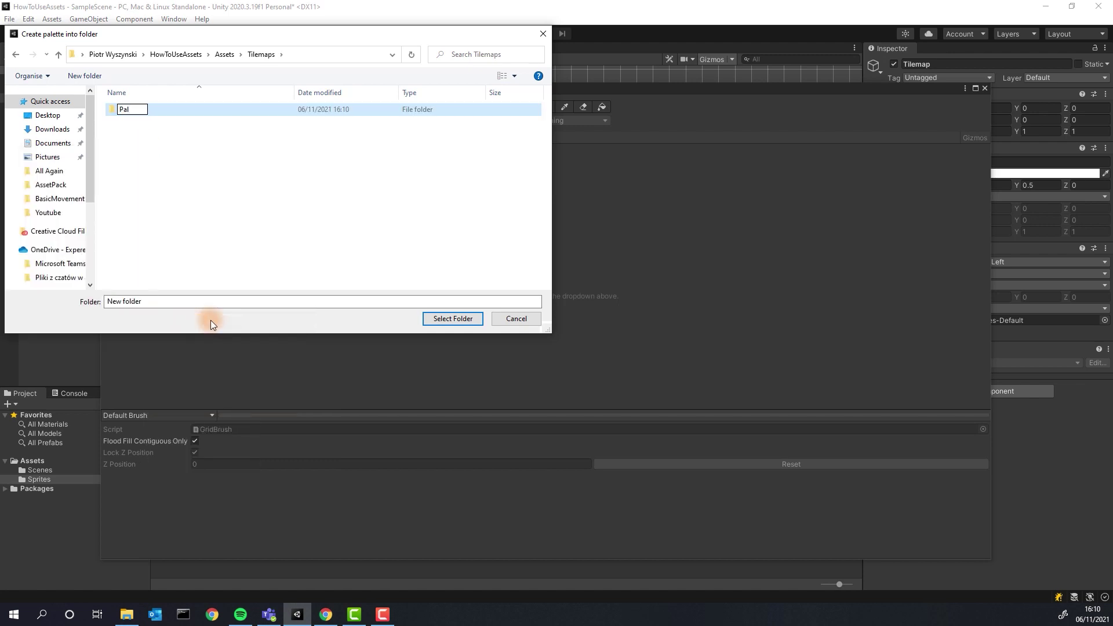
pyautogui.write('Palettes')
pyautogui.press('Return')
pyautogui.doubleClick(132, 109)
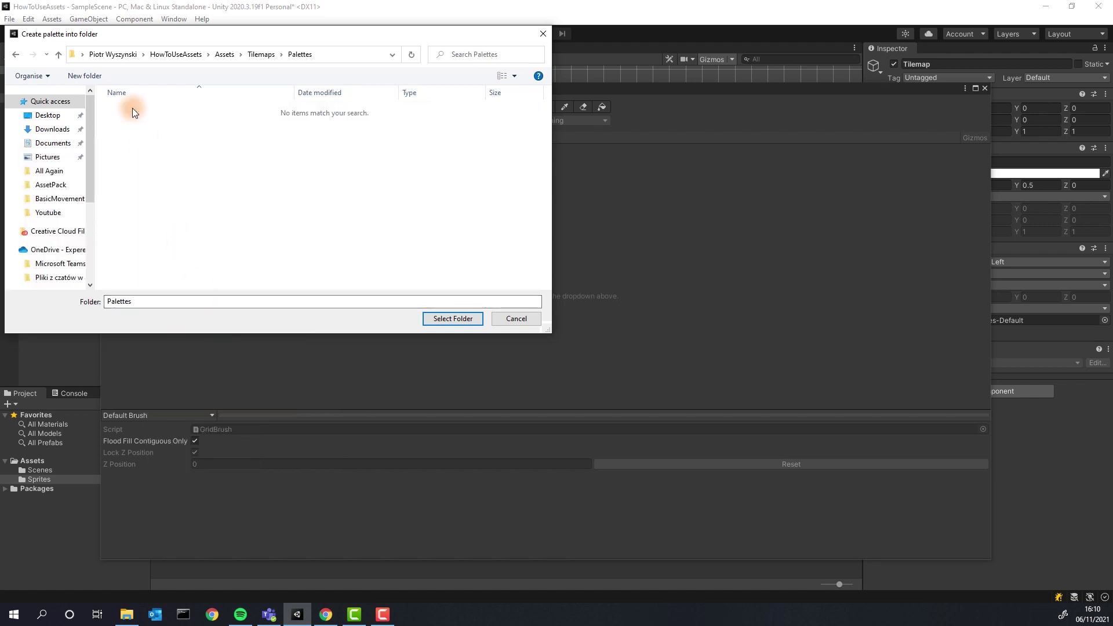
# Step: Create an ObstaclesMap folder inside Palettes and choose it as the save location for the new palette
pyautogui.rightClick(158, 232)
pyautogui.moveTo(122, 407)
pyautogui.click(186, 407)
pyautogui.write('ObstaclesMap')
pyautogui.press('Return')
pyautogui.click(453, 318)
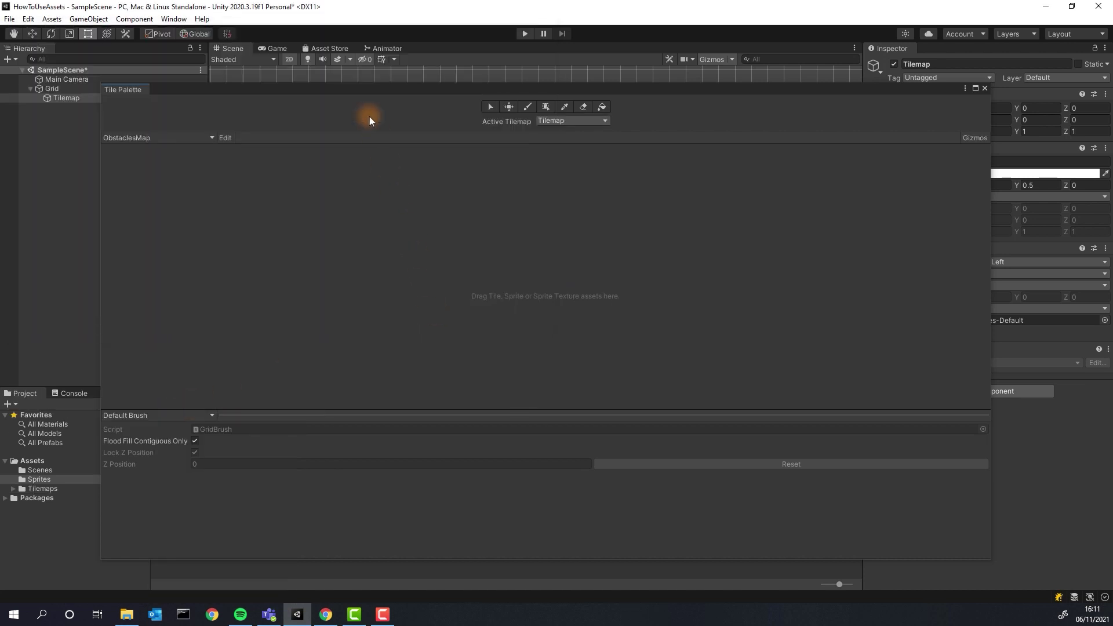
# Step: Add the Square sprite to the ObstaclesMap palette, saving its tile asset as Square in the Tilemaps/Palettes/ObstaclesMap folder
pyautogui.moveTo(364, 101); pyautogui.dragTo(437, 61)
pyautogui.moveTo(180, 533); pyautogui.dragTo(308, 438)
pyautogui.moveTo(443, 67); pyautogui.dragTo(418, 98)
pyautogui.moveTo(178, 448); pyautogui.dragTo(631, 229)
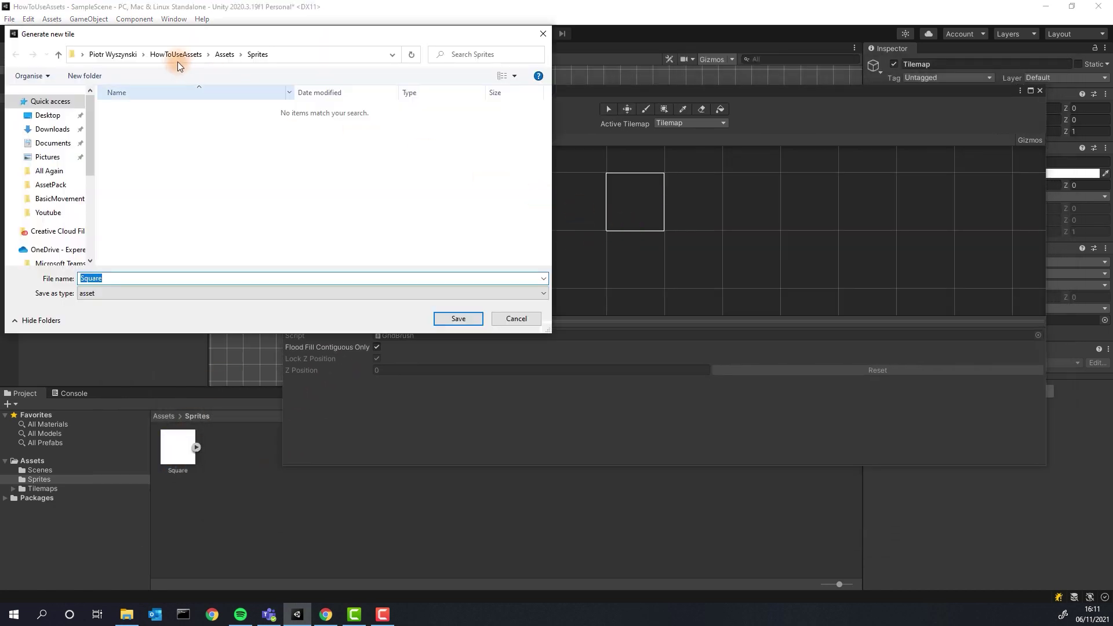
pyautogui.click(226, 54)
pyautogui.doubleClick(135, 132)
pyautogui.doubleClick(132, 110)
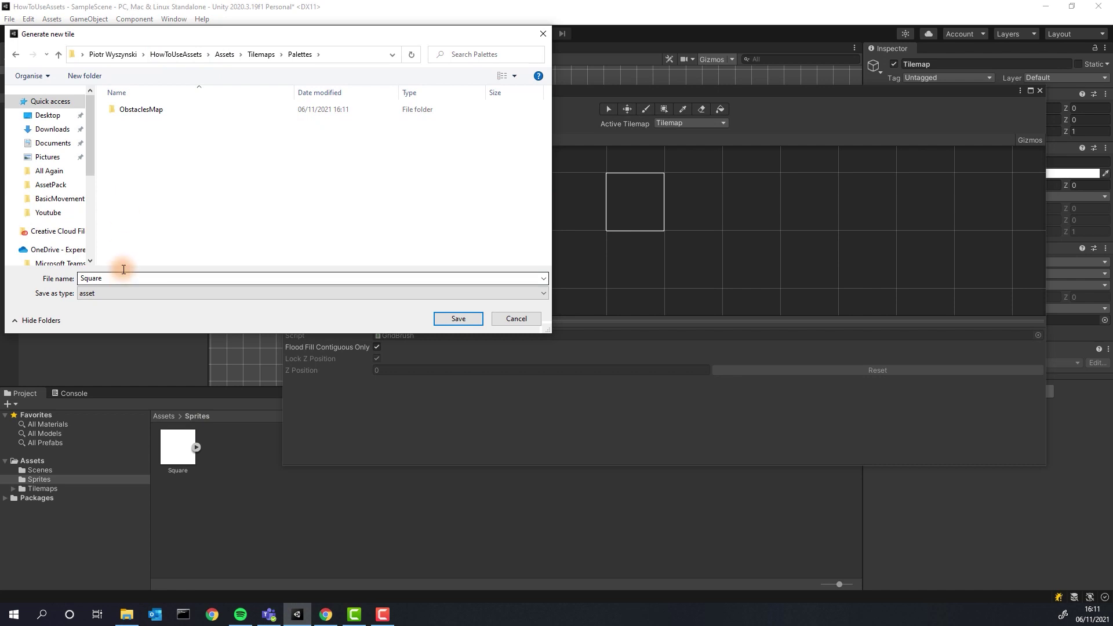
pyautogui.doubleClick(148, 110)
pyautogui.click(457, 318)
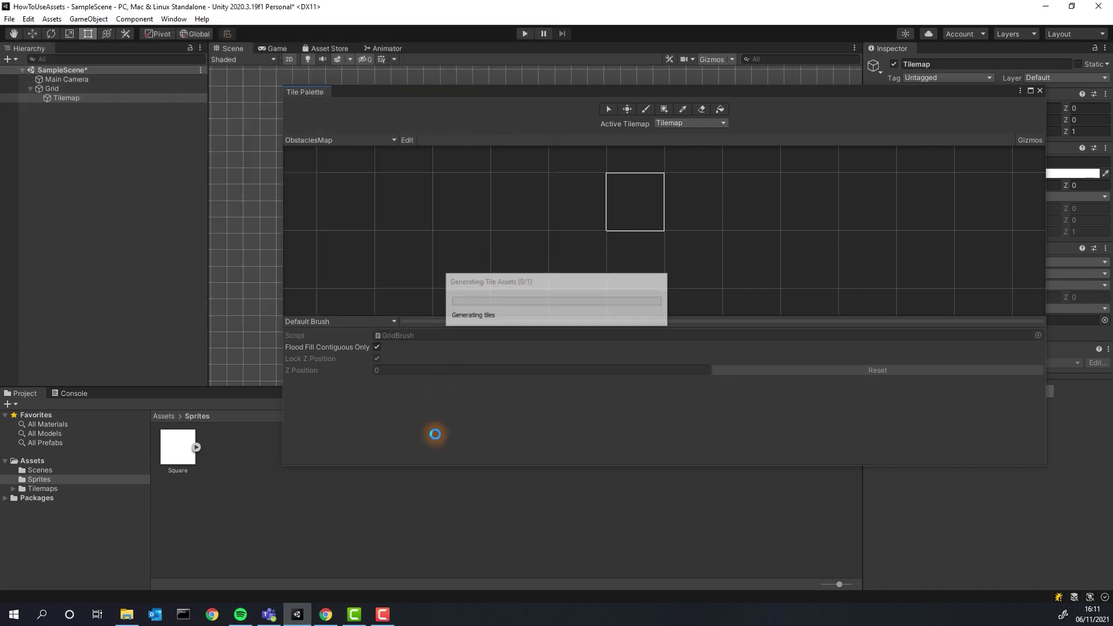
# Step: Shrink the Tile Palette window to a narrow size and place it over the Inspector, clear of the scene
pyautogui.moveTo(1048, 200); pyautogui.dragTo(809, 197)
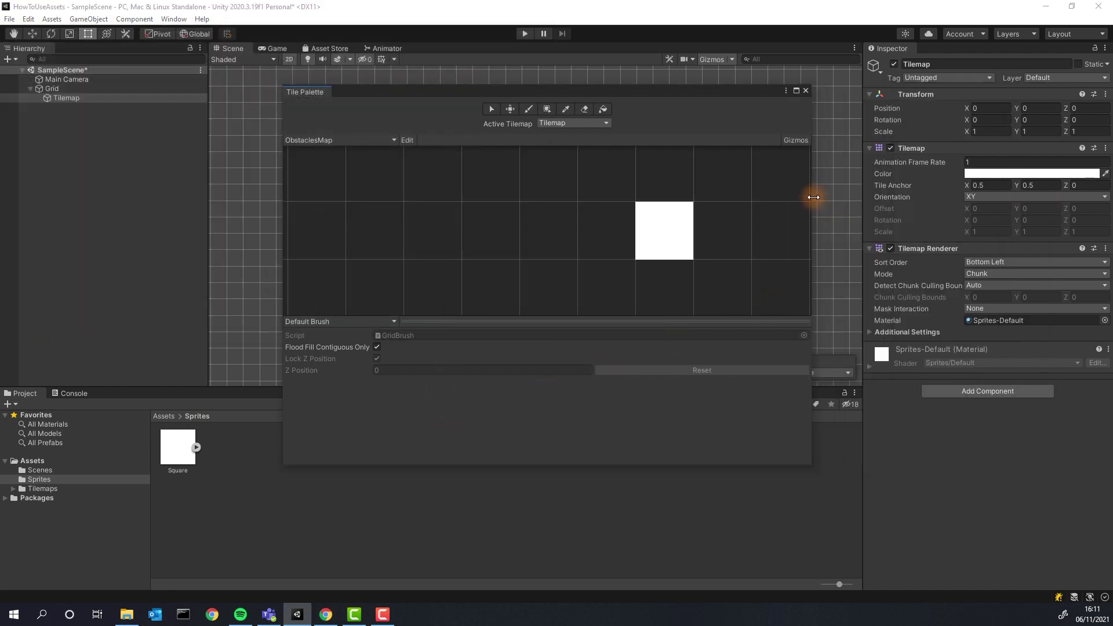
pyautogui.moveTo(281, 218); pyautogui.dragTo(674, 194)
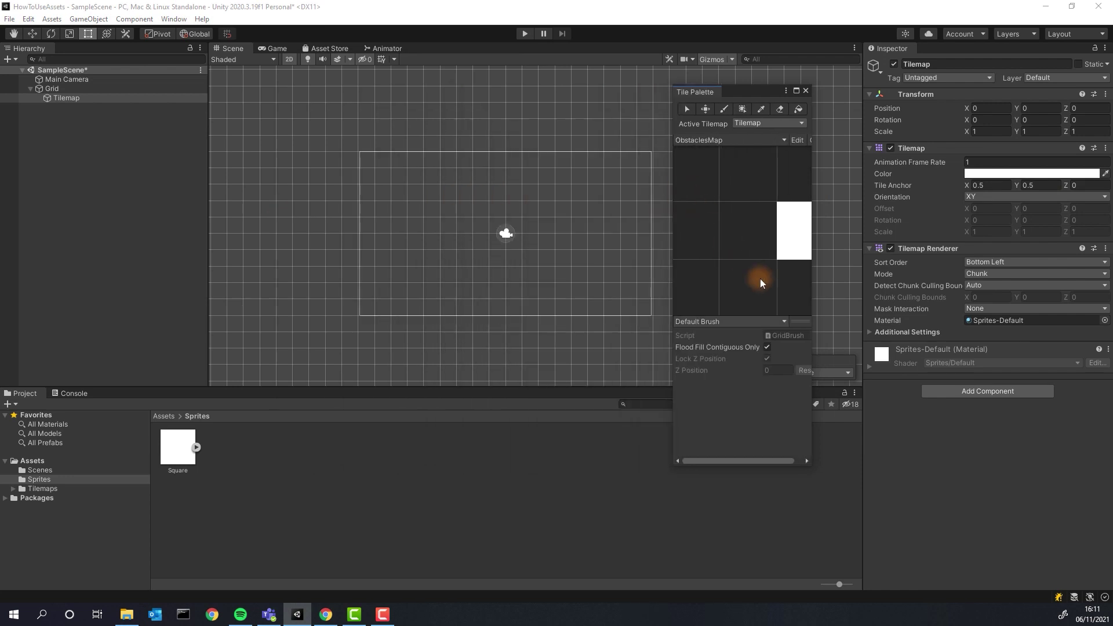
pyautogui.moveTo(726, 462); pyautogui.dragTo(752, 462)
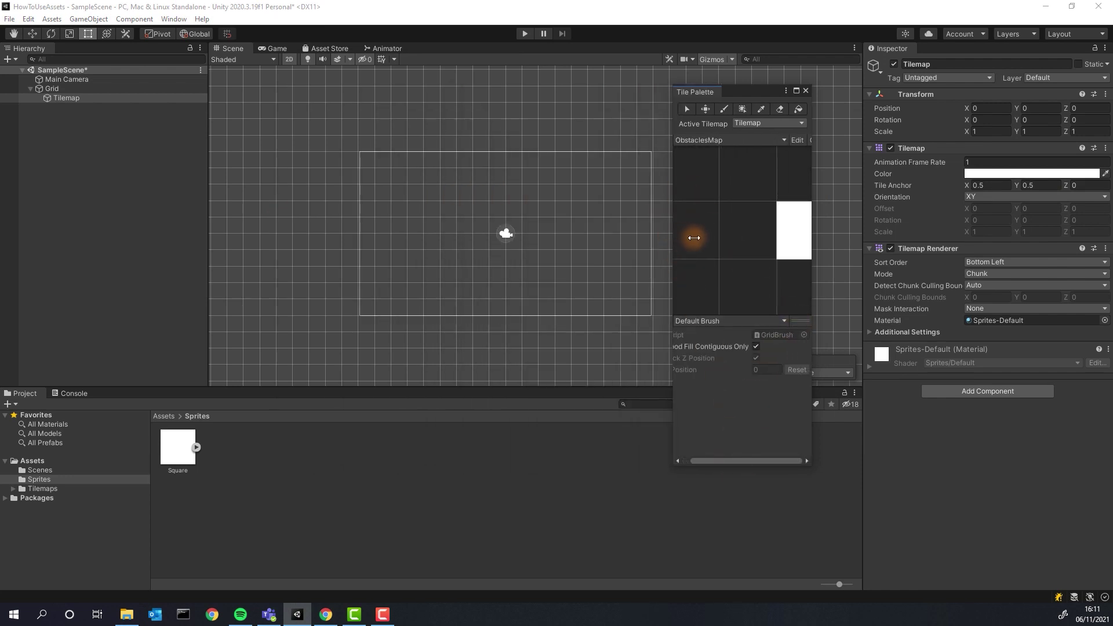
pyautogui.moveTo(696, 238); pyautogui.dragTo(604, 246)
pyautogui.moveTo(694, 94)
pyautogui.mouseDown()
pyautogui.moveTo(835, 213)
pyautogui.moveTo(937, 153)
pyautogui.mouseUp()
# Step: Paint a stepped ground plus floating 3x3 and 2x2 blocks with the white square tile, and close the Tile Palette
pyautogui.click(936, 168)
pyautogui.click(969, 284)
pyautogui.scroll(3, 563, 298)
pyautogui.moveTo(667, 345)
pyautogui.mouseDown()
pyautogui.moveTo(332, 342)
pyautogui.moveTo(530, 320)
pyautogui.moveTo(691, 345)
pyautogui.moveTo(639, 316)
pyautogui.mouseUp()
pyautogui.moveTo(463, 226)
pyautogui.mouseDown()
pyautogui.moveTo(438, 225)
pyautogui.moveTo(446, 188)
pyautogui.mouseUp()
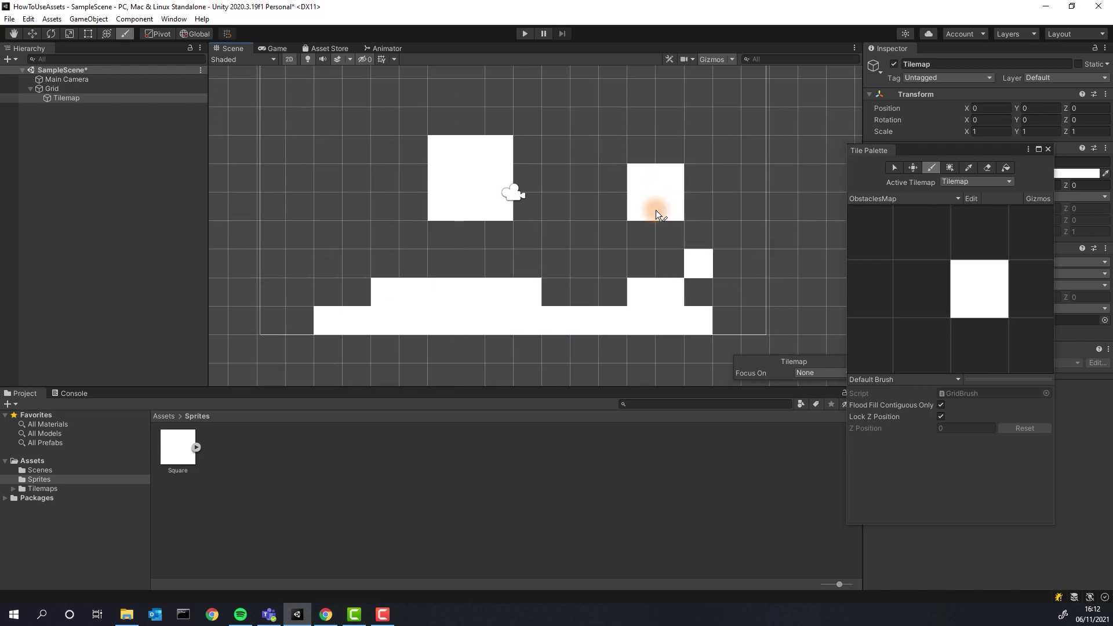
pyautogui.click(1047, 149)
# Step: Check the Main Camera's framing and move the Tilemap up to about Y 1.02
pyautogui.click(67, 79)
pyautogui.doubleClick(69, 79)
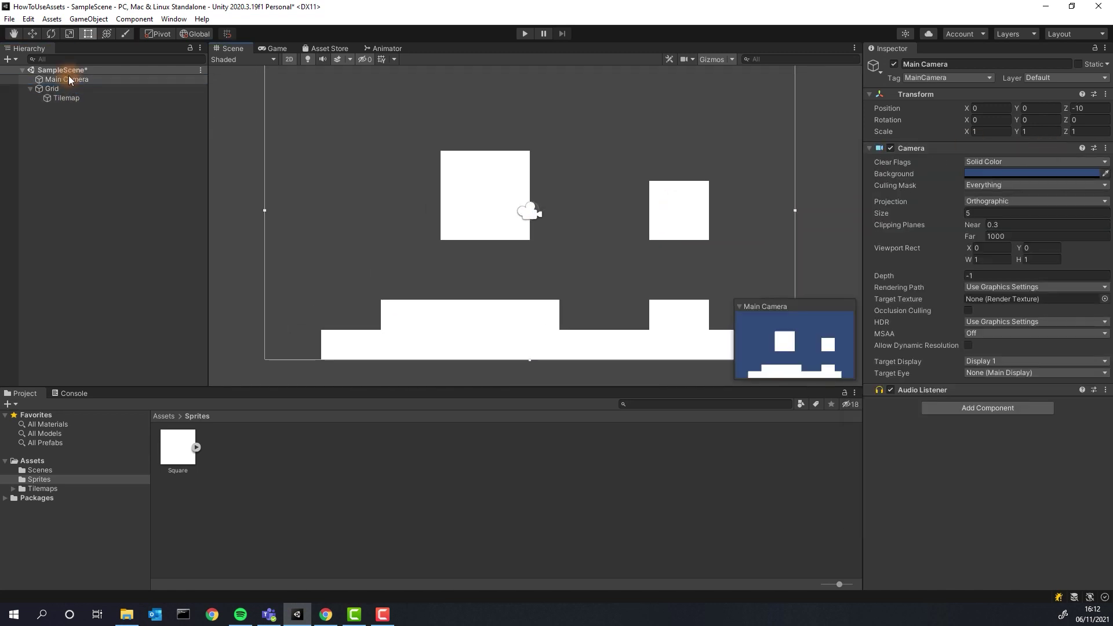
pyautogui.scroll(-4, 406, 174)
pyautogui.moveTo(406, 174); pyautogui.dragTo(367, 174, button='middle')
pyautogui.click(72, 98)
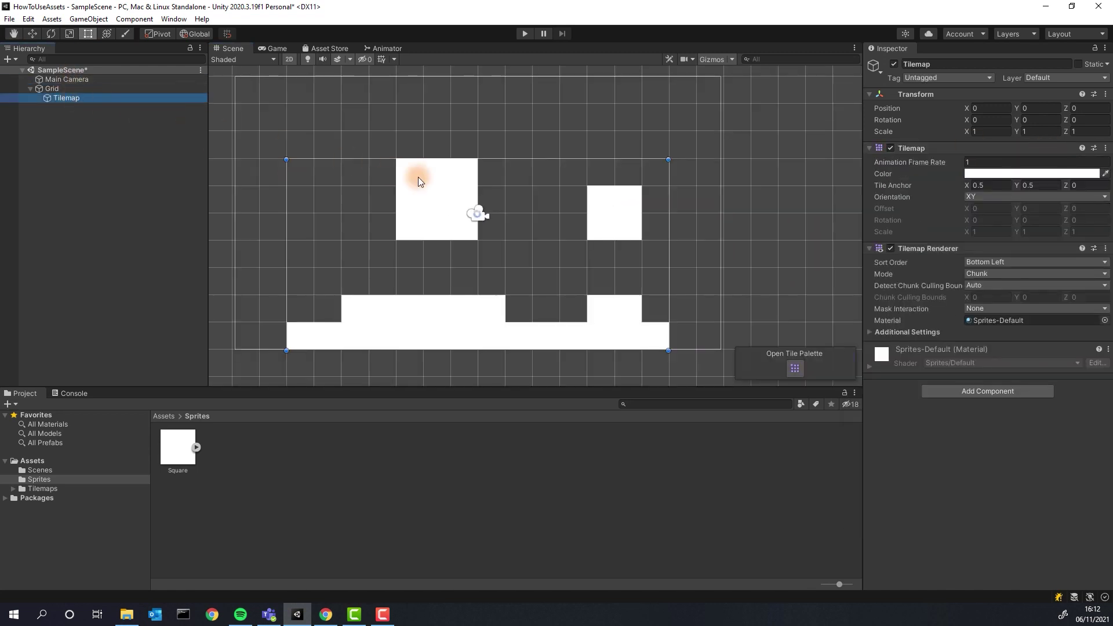
pyautogui.moveTo(419, 176); pyautogui.dragTo(416, 147)
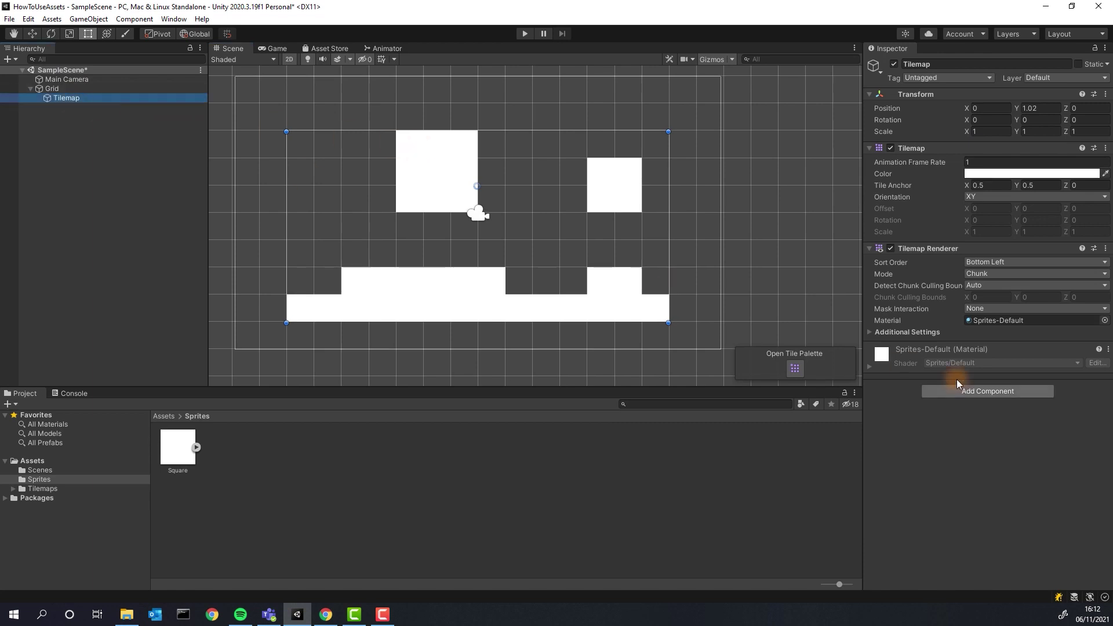
# Step: Paint a full row of square tiles along the camera frame's lower edge, close the Tile Palette and check the camera preview
pyautogui.click(174, 19)
pyautogui.click(325, 266)
pyautogui.moveTo(655, 335)
pyautogui.mouseDown()
pyautogui.moveTo(323, 348)
pyautogui.moveTo(576, 340)
pyautogui.moveTo(245, 335)
pyautogui.mouseUp()
pyautogui.click(1050, 151)
pyautogui.doubleClick(58, 80)
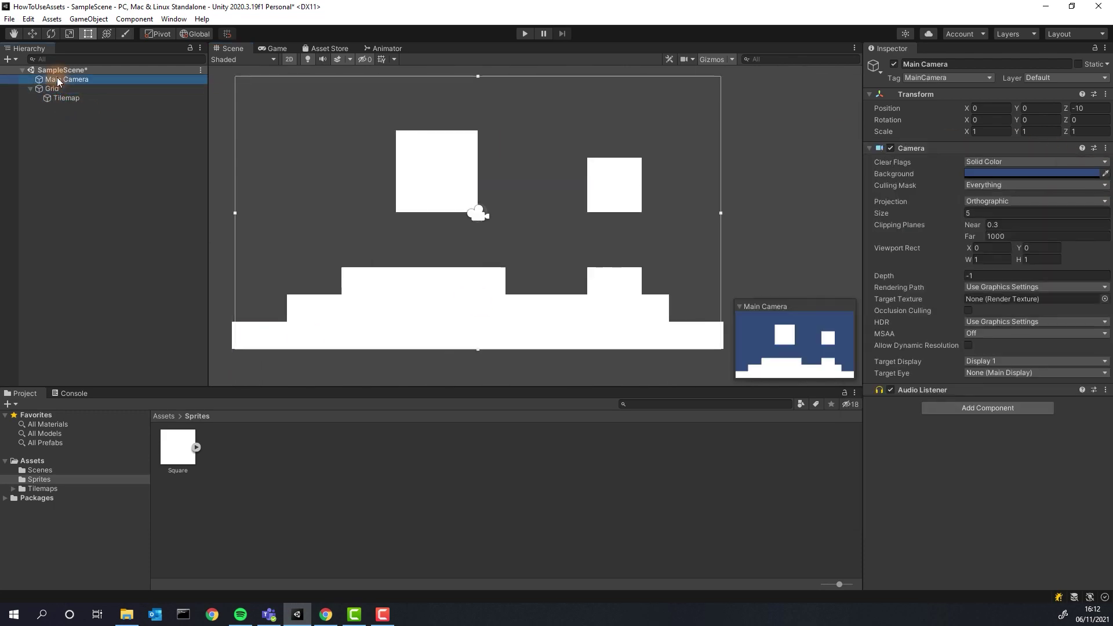
# Step: Add Tilemap Collider 2D and Composite Collider 2D components to the Tilemap
pyautogui.click(61, 97)
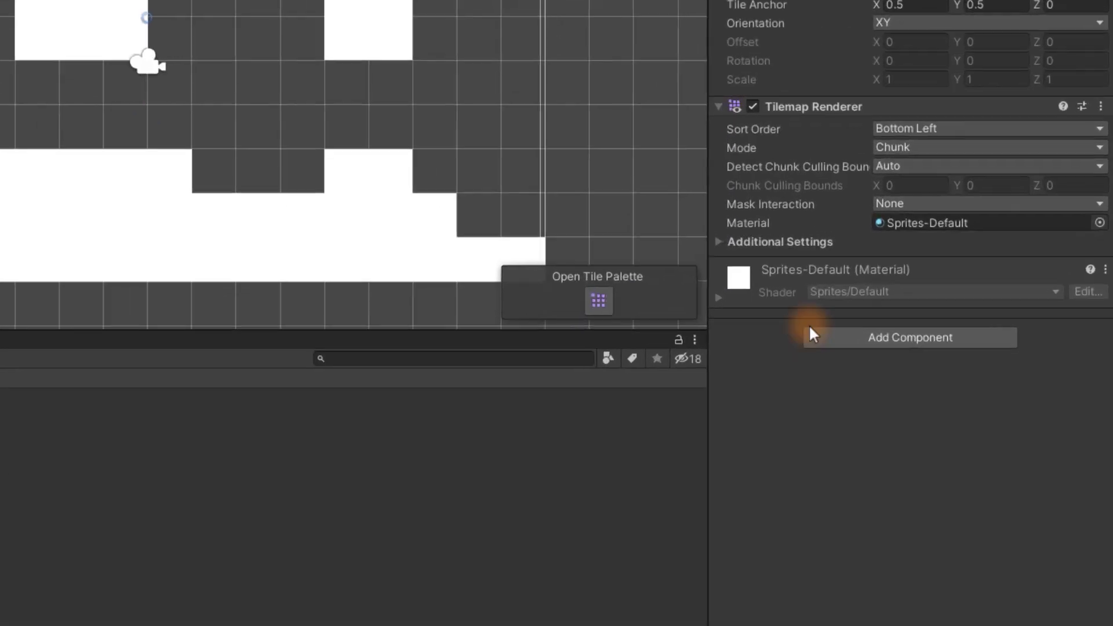
pyautogui.click(949, 392)
pyautogui.write('Tilema')
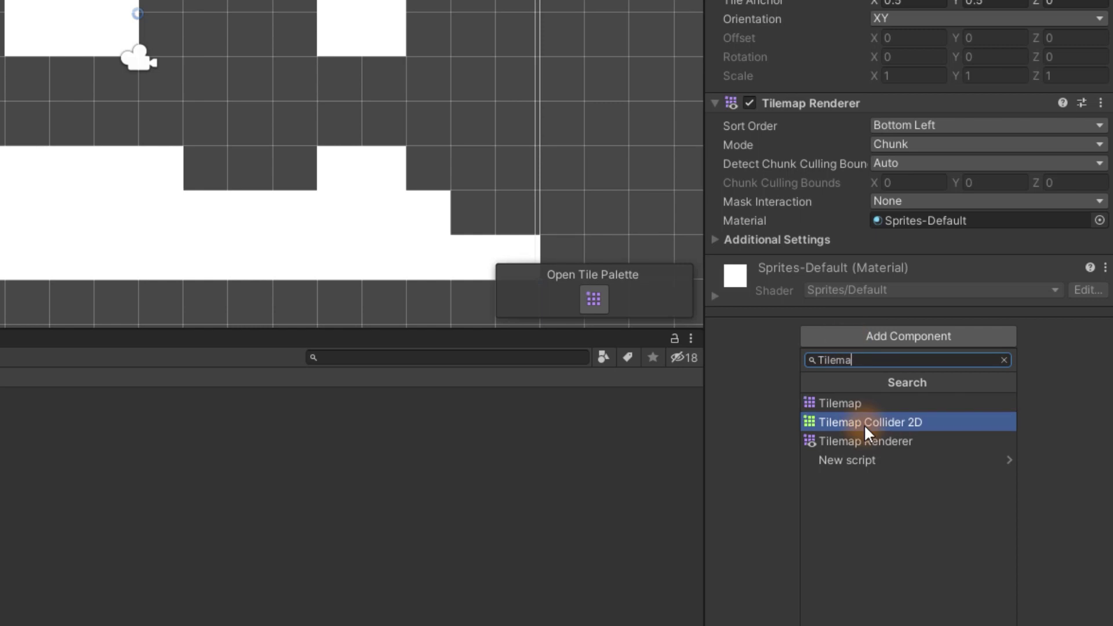
pyautogui.click(864, 423)
pyautogui.click(906, 516)
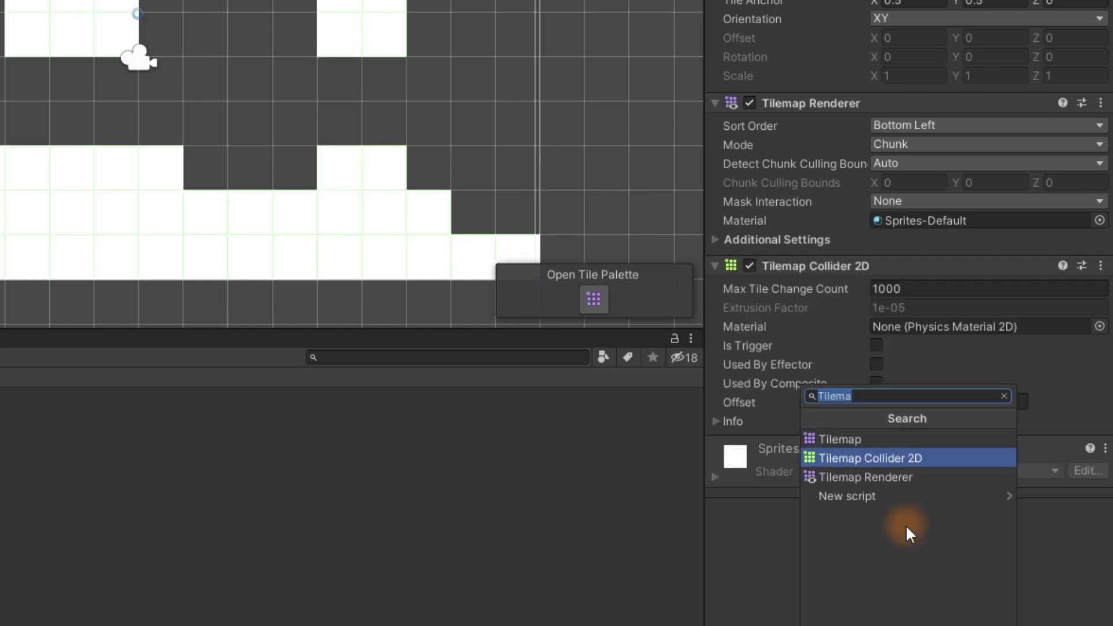
pyautogui.write('Composi')
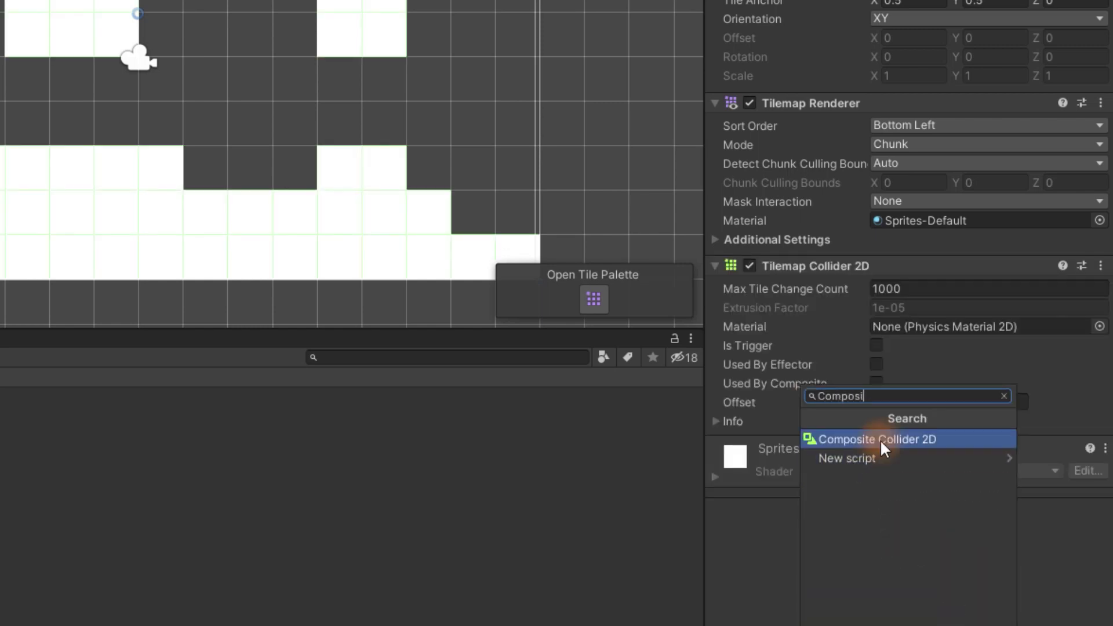
pyautogui.click(880, 440)
# Step: Configure the Tilemap's Rigidbody 2D body type and the collider's Used By Composite option, and collapse its components
pyautogui.scroll(-3, 895, 546)
pyautogui.click(916, 298)
pyautogui.click(906, 361)
pyautogui.click(716, 277)
pyautogui.click(877, 265)
pyautogui.click(725, 348)
pyautogui.click(717, 265)
pyautogui.click(863, 241)
pyautogui.click(873, 149)
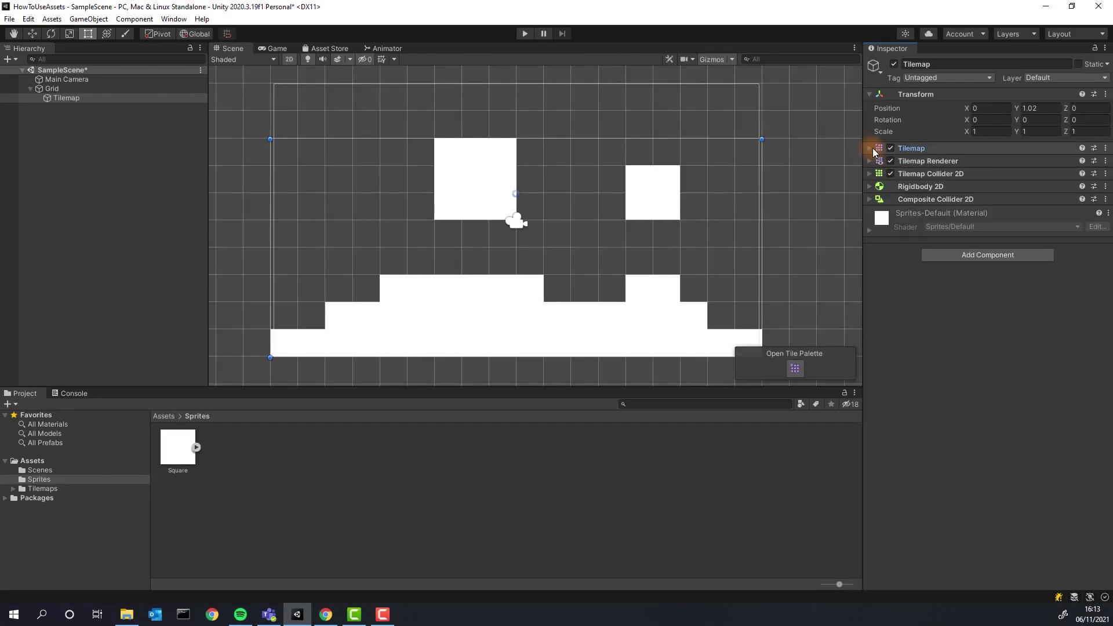
# Step: Import the Level.png image into the project's Sprites folder
pyautogui.click(78, 207)
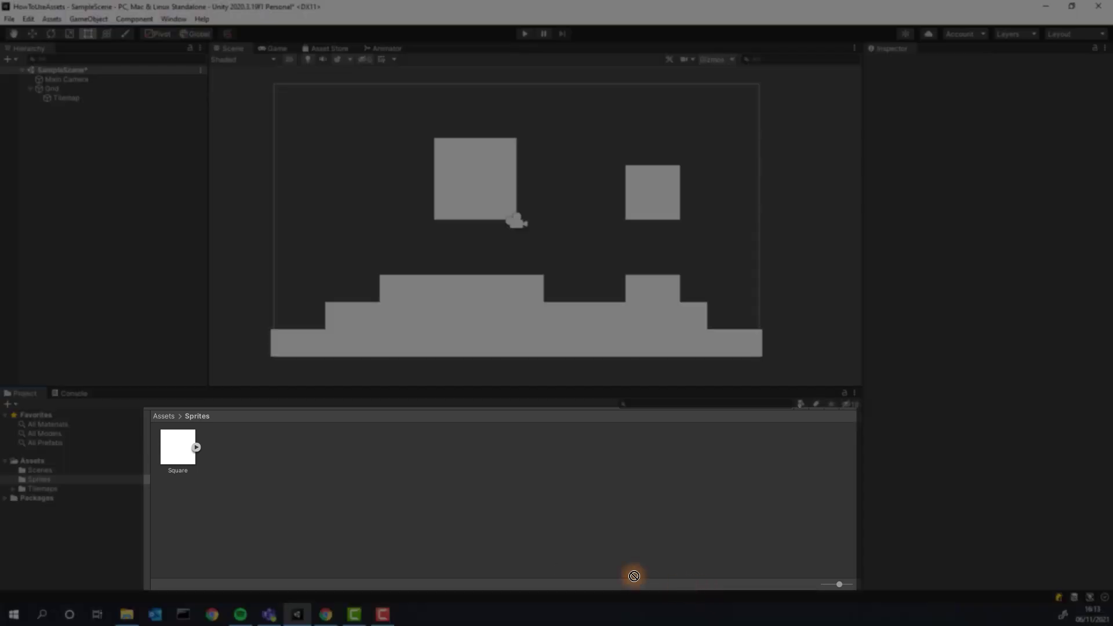
pyautogui.moveTo(634, 576); pyautogui.dragTo(319, 471)
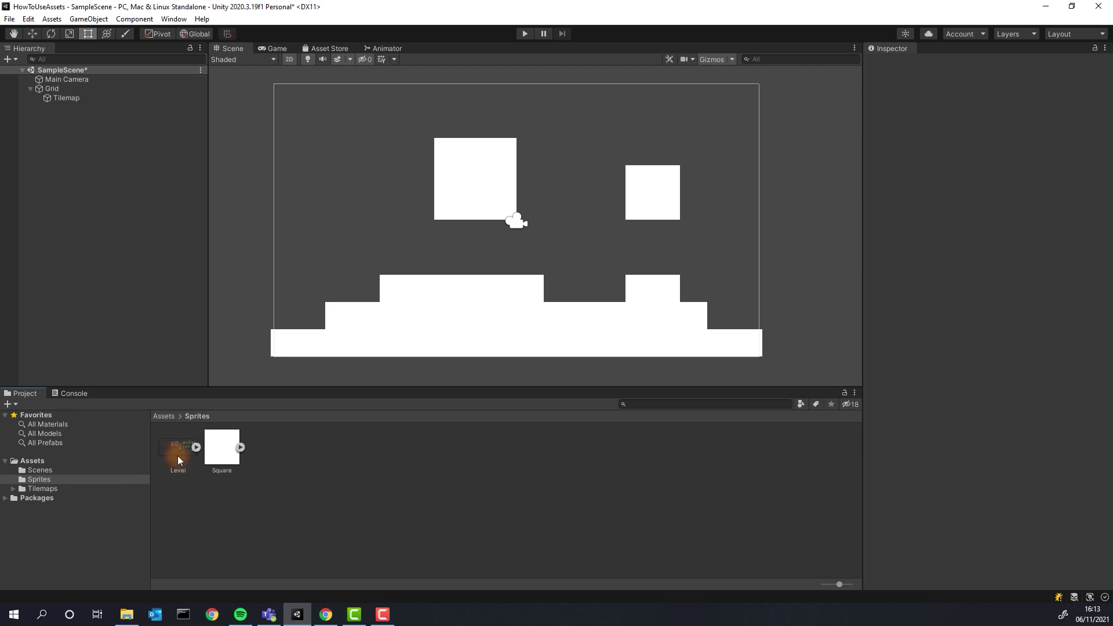
# Step: Set the Level texture's Pixels Per Unit to 64 and its Sprite Mode to Multiple
pyautogui.click(174, 450)
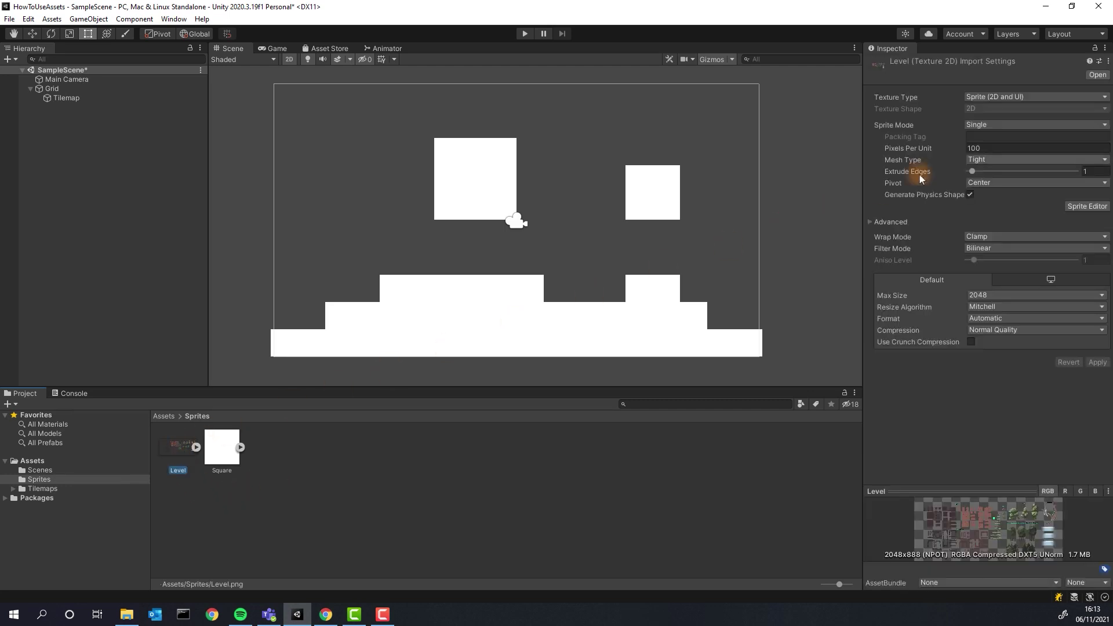
pyautogui.moveTo(997, 146); pyautogui.dragTo(933, 146)
pyautogui.write('97')
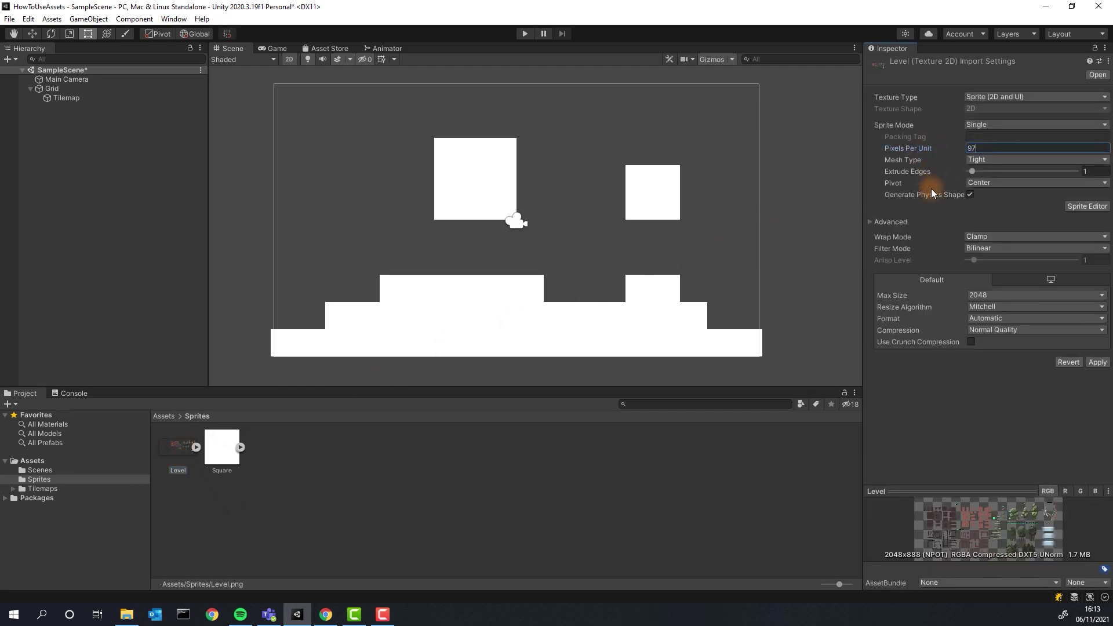
pyautogui.press('BackSpace')
pyautogui.press('BackSpace')
pyautogui.write('64')
pyautogui.click(989, 125)
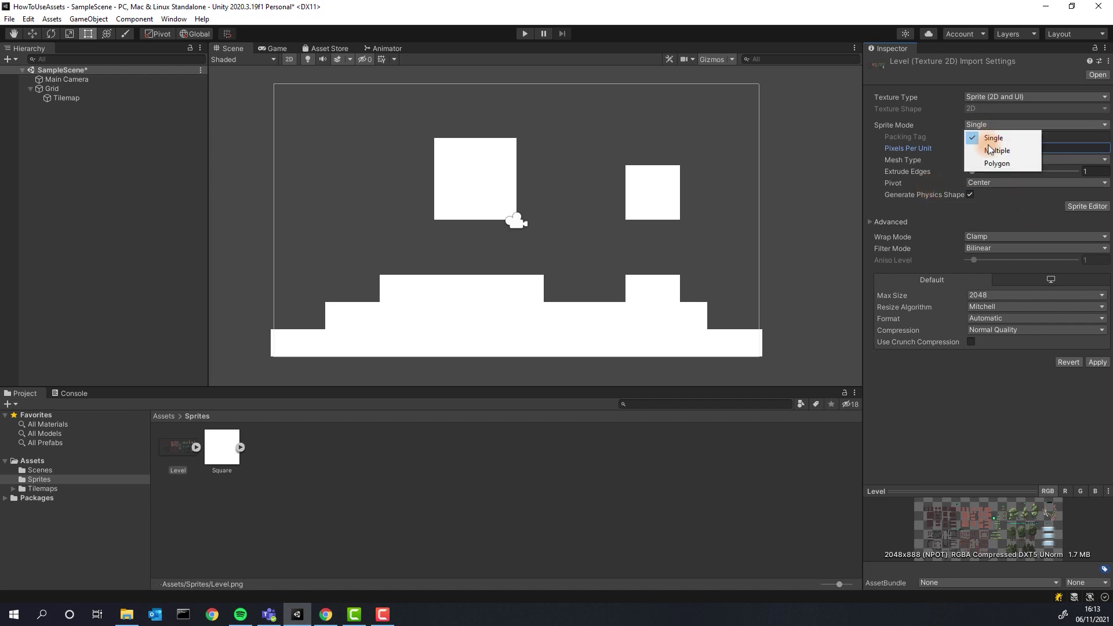
pyautogui.click(989, 151)
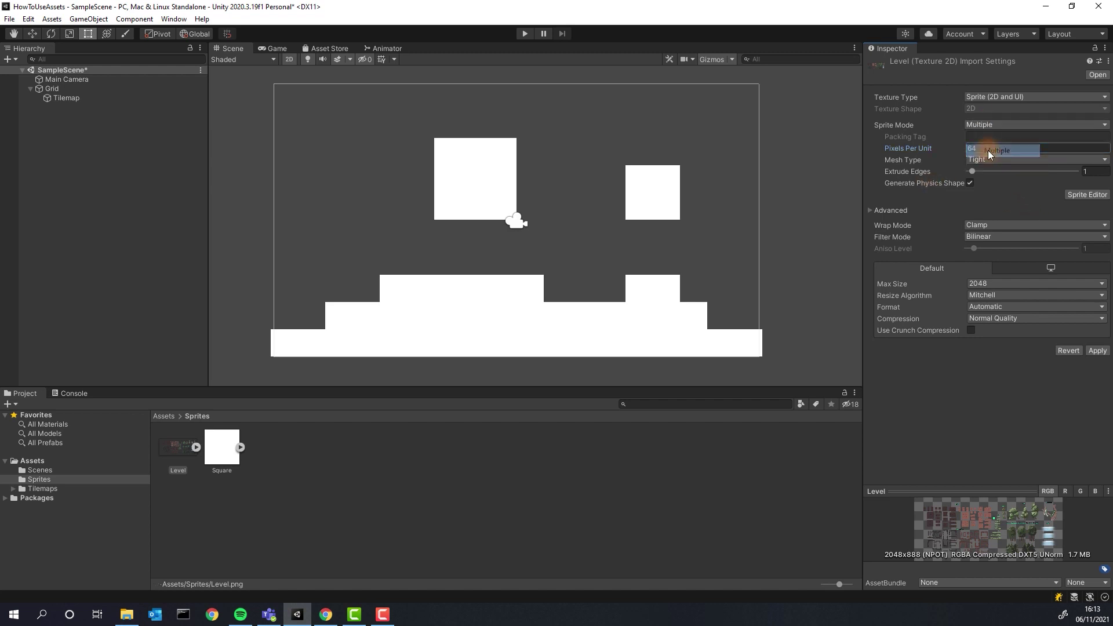
# Step: Apply the Level texture's import settings and slice the sheet in the Sprite Editor using Automatic type and Center pivot
pyautogui.click(1098, 351)
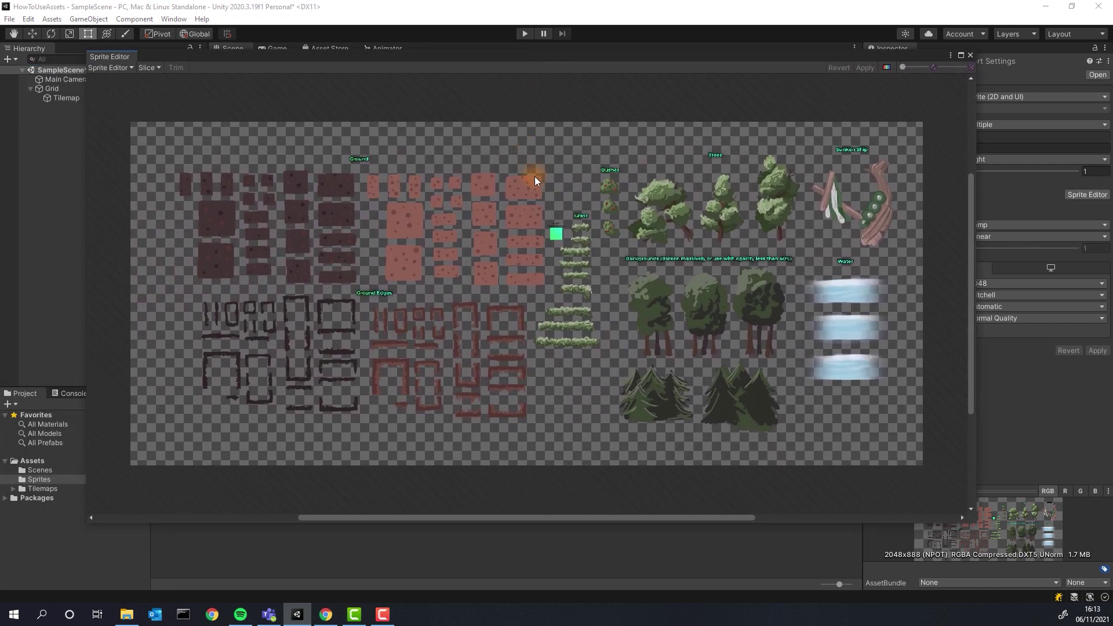
pyautogui.click(146, 68)
pyautogui.click(238, 179)
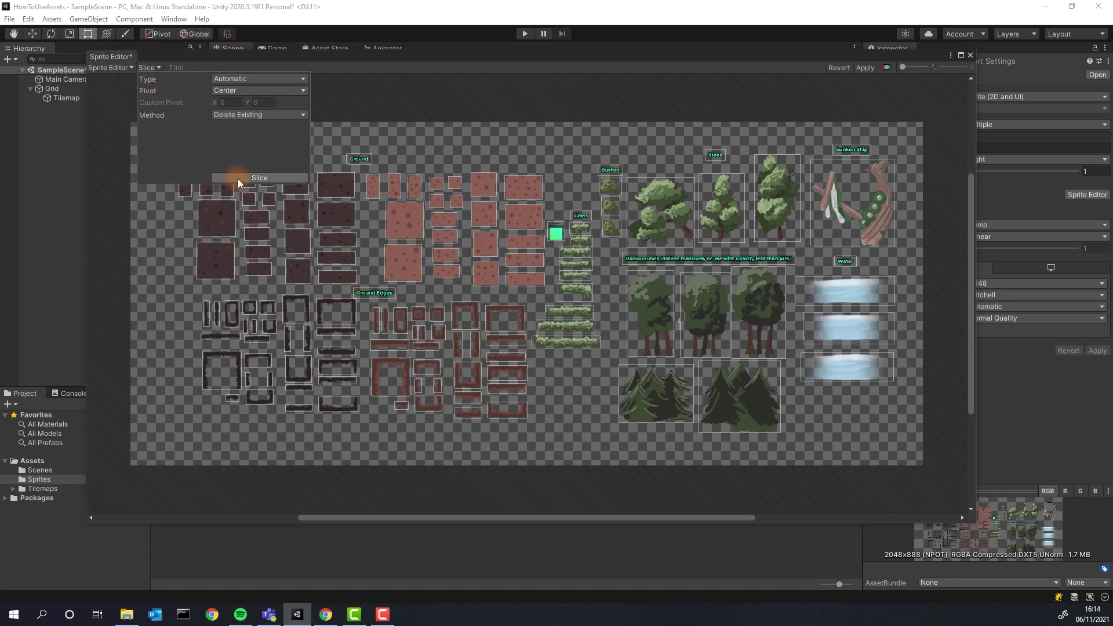
pyautogui.click(869, 68)
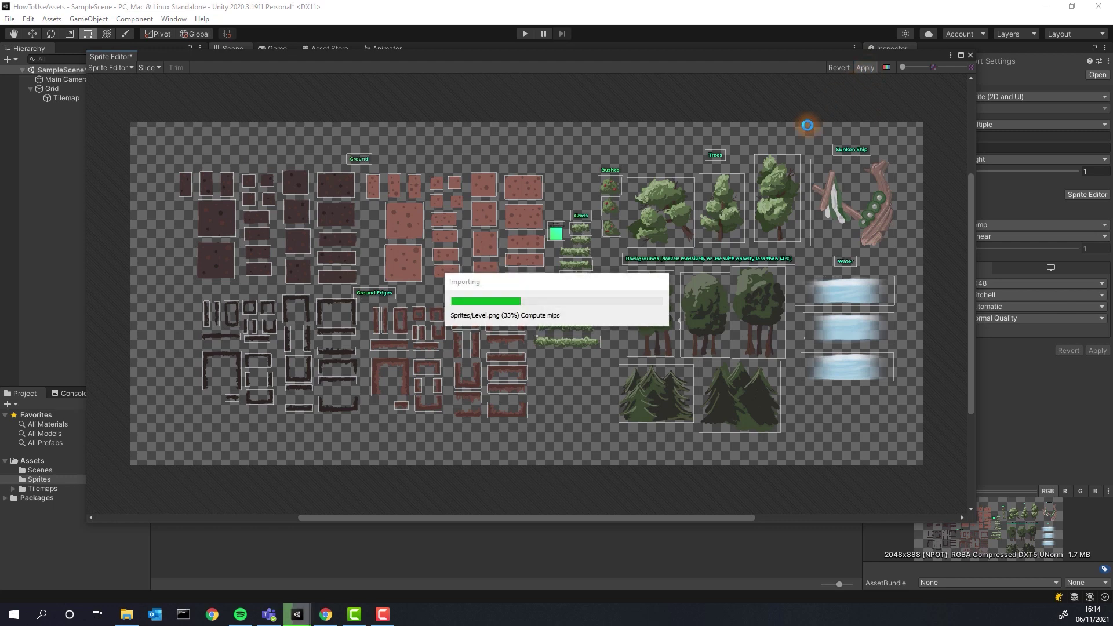
pyautogui.click(970, 55)
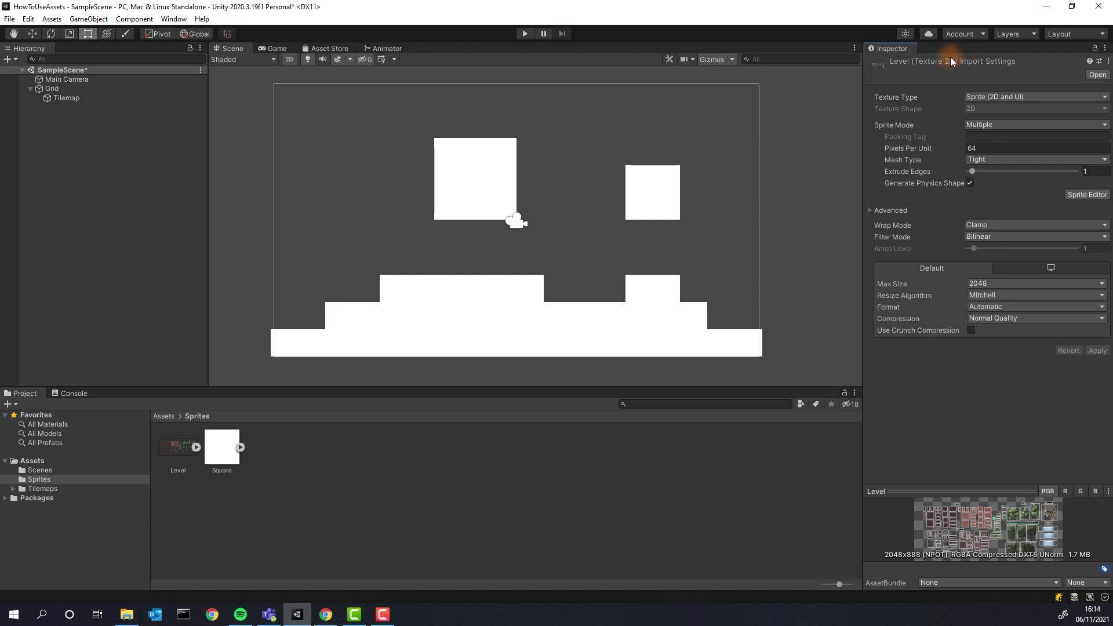
# Step: Create an empty game object named Map in the scene
pyautogui.rightClick(83, 137)
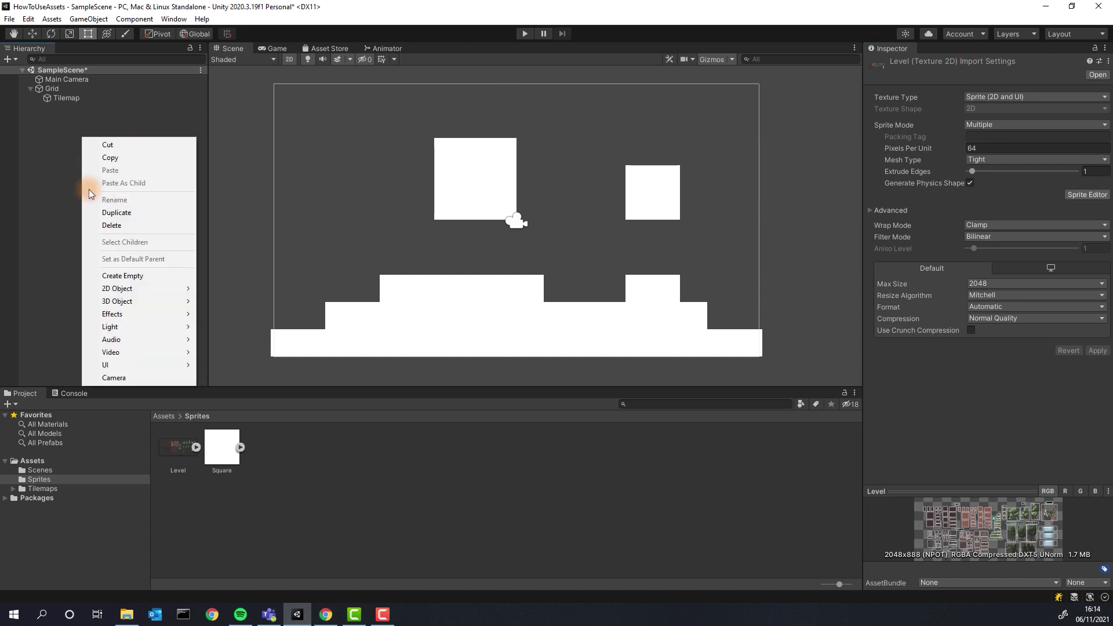
pyautogui.click(101, 281)
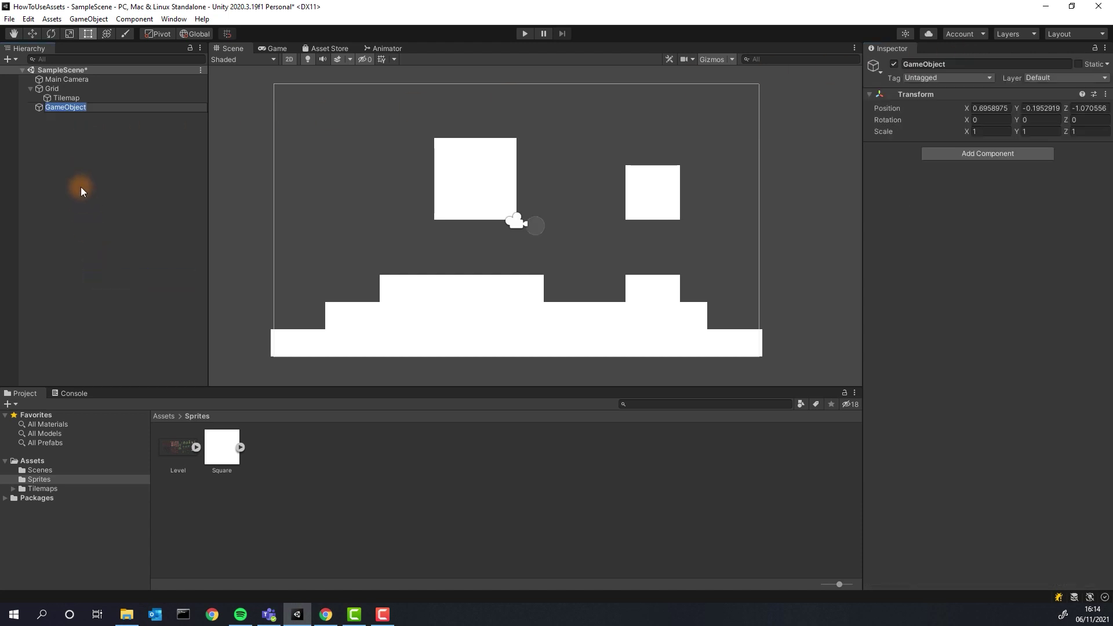
pyautogui.write('Map')
pyautogui.press('Return')
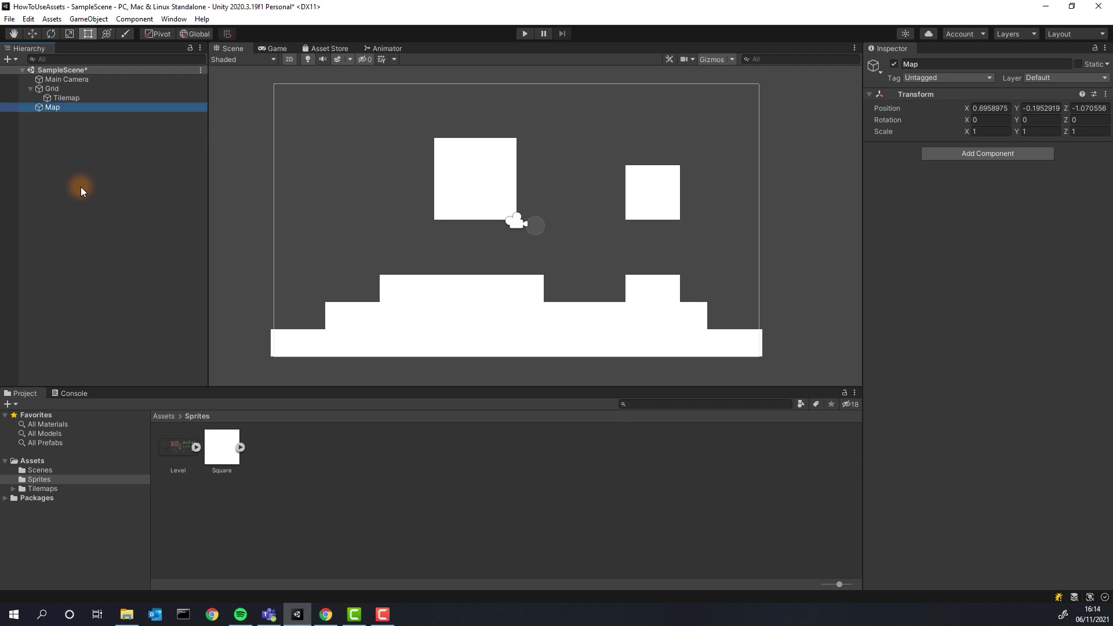
# Step: Place the Level_41 ground sprite over the tilemap's lowest step on the far right and make it a child of Map
pyautogui.rightClick(50, 106)
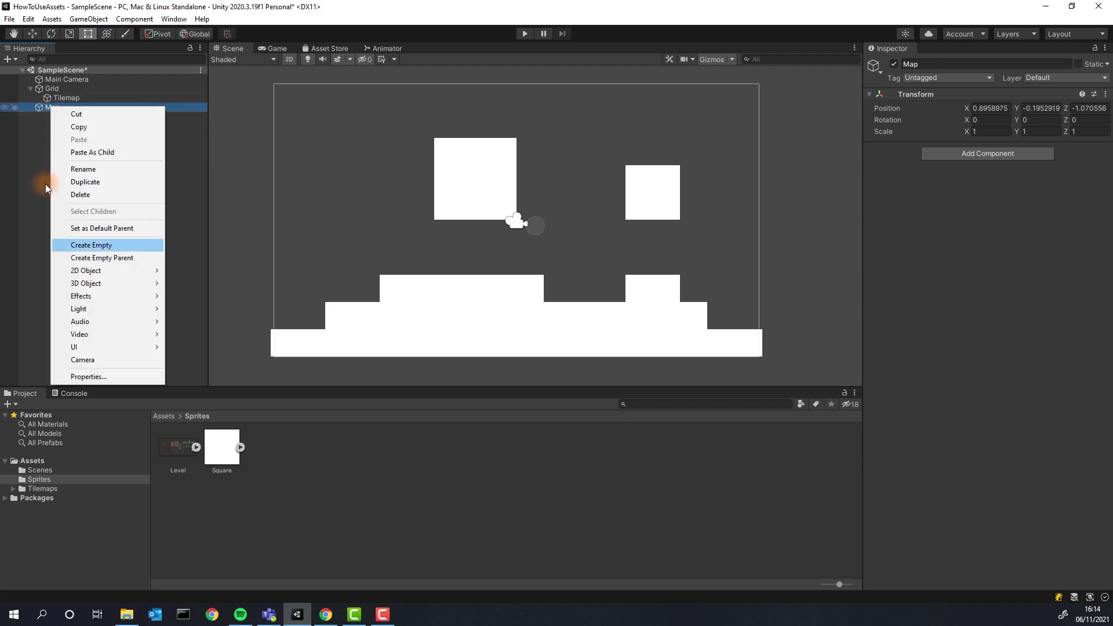
pyautogui.click(41, 242)
pyautogui.click(194, 447)
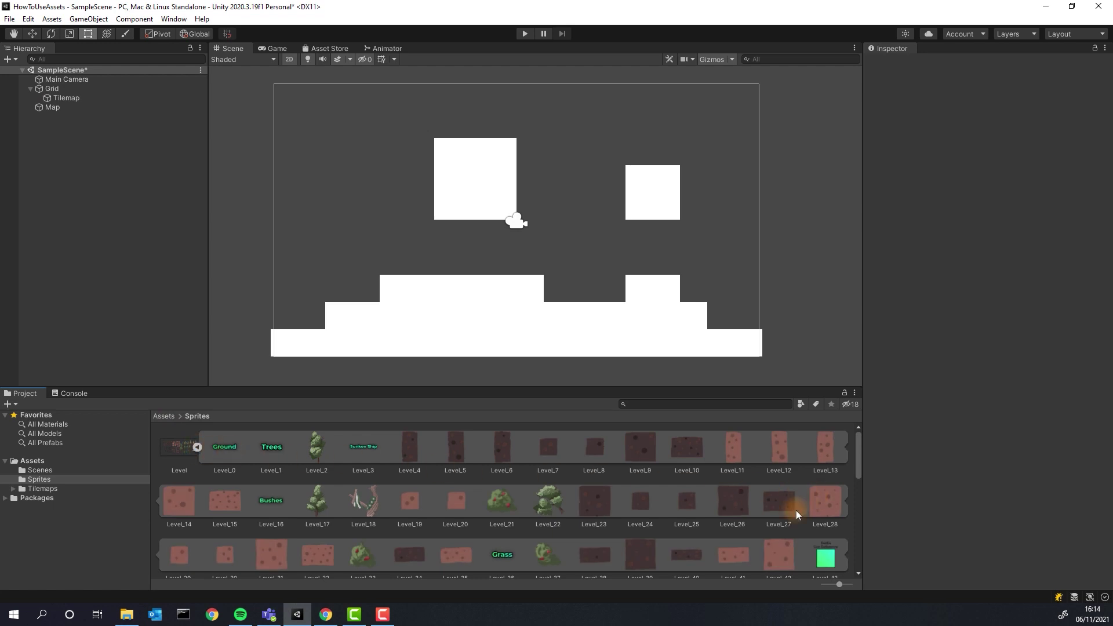
pyautogui.moveTo(734, 555); pyautogui.dragTo(735, 345)
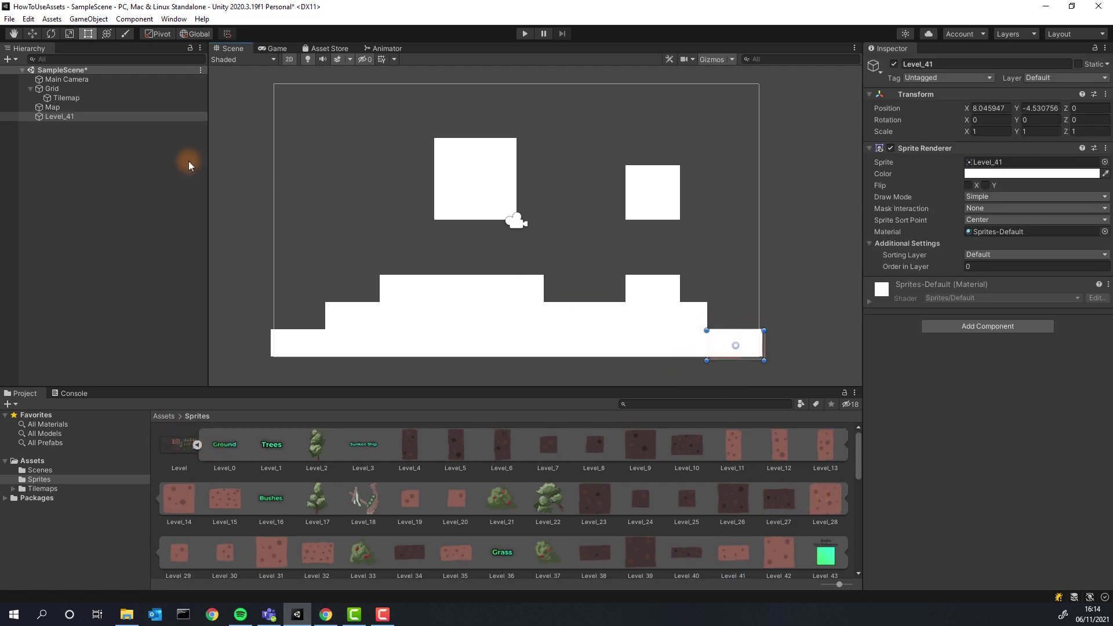
pyautogui.moveTo(54, 116); pyautogui.dragTo(51, 106)
pyautogui.click(51, 106)
# Step: Set the Tilemap Renderer's Order in Layer to -50
pyautogui.click(61, 95)
pyautogui.click(870, 159)
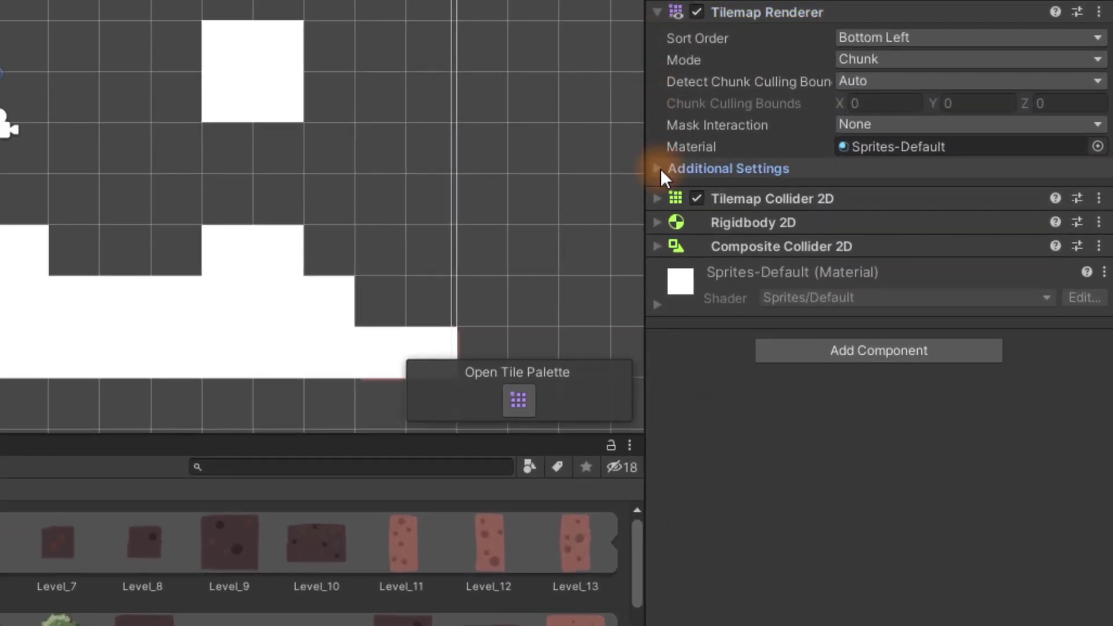
pyautogui.click(841, 234)
pyautogui.click(1078, 211)
pyautogui.write('-50')
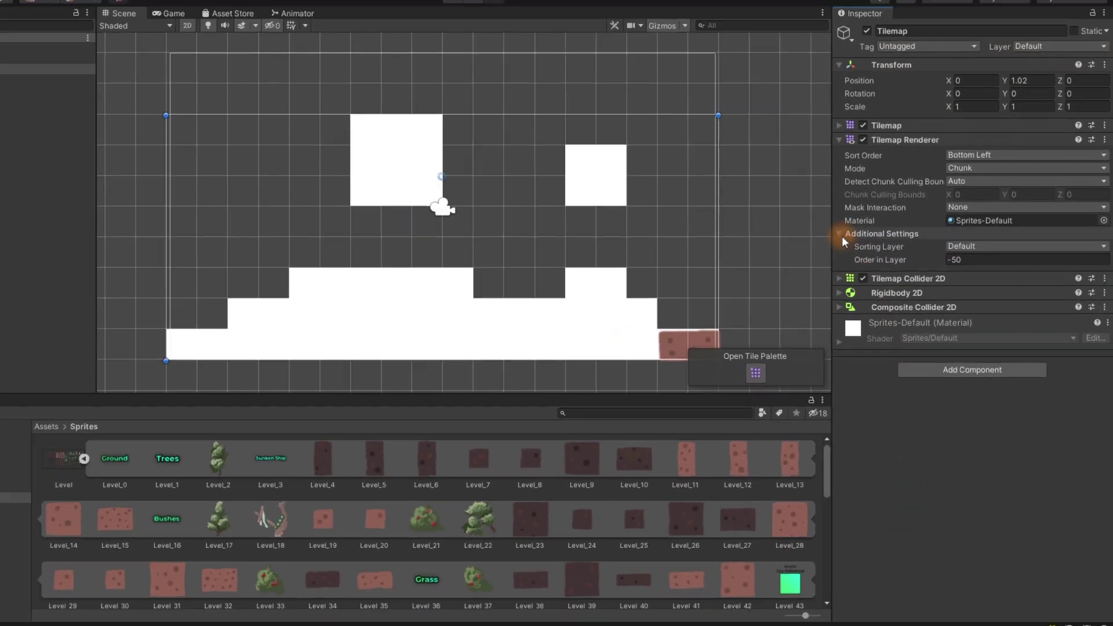
pyautogui.click(659, 168)
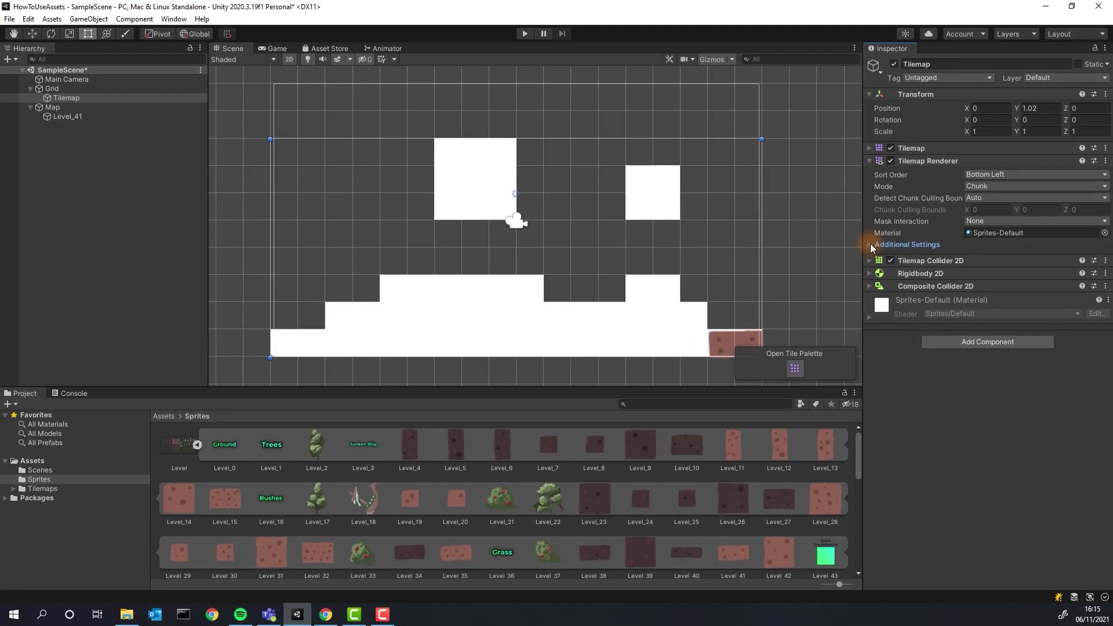
# Step: Cover the white ground shape with red ground sprites, including Level_42, Level_32, Level_41, Level_15, Level_28, Level_30 and Level_20
pyautogui.click(58, 117)
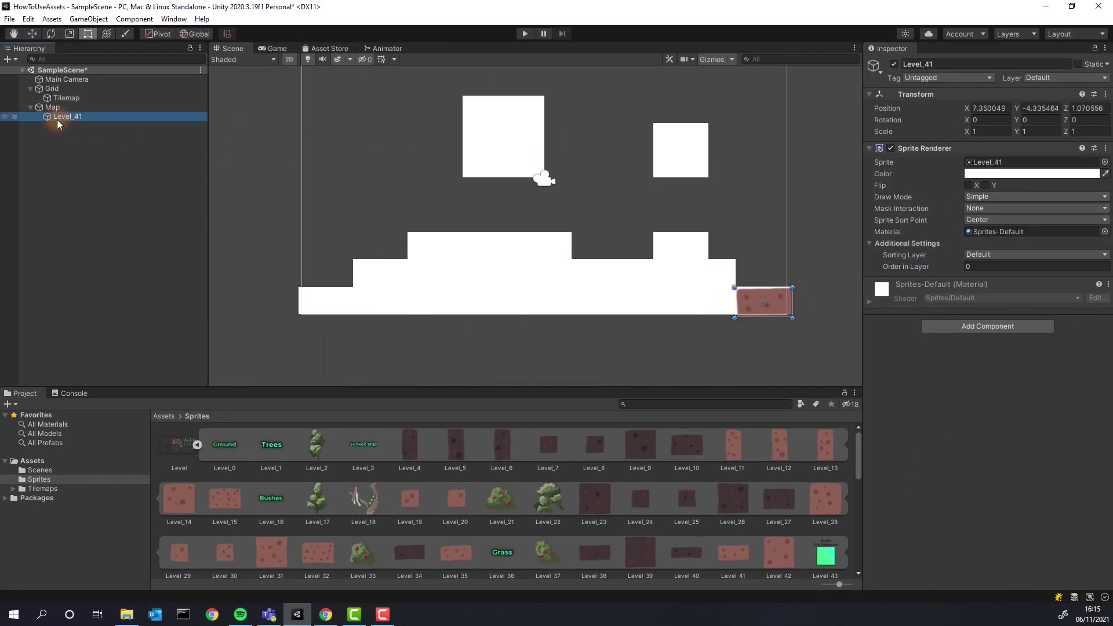
pyautogui.moveTo(779, 553); pyautogui.dragTo(717, 296)
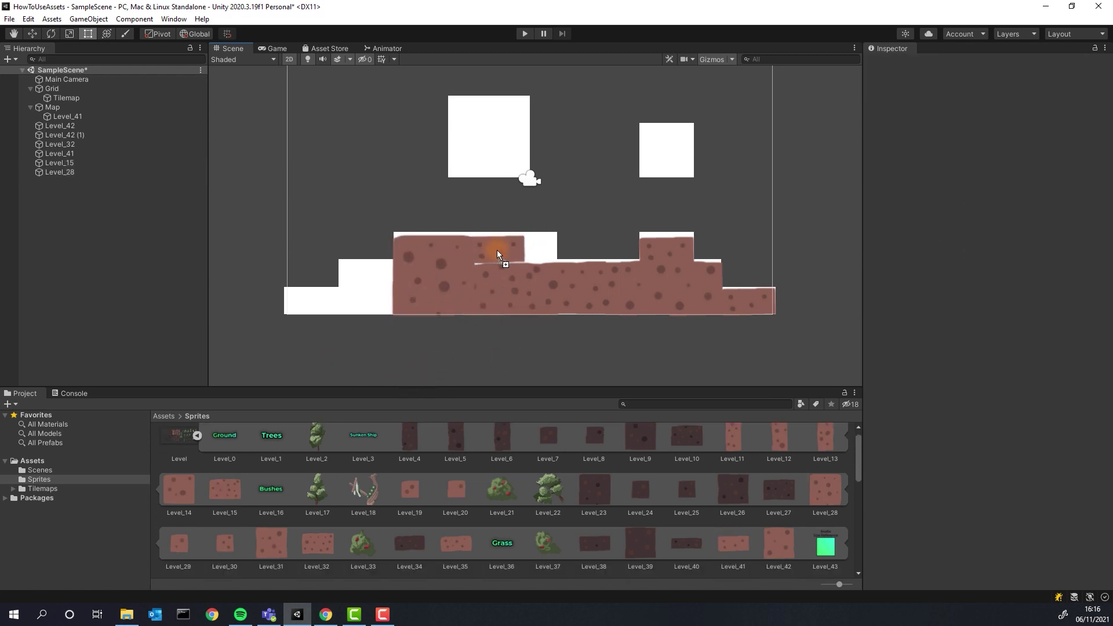
pyautogui.moveTo(496, 249); pyautogui.dragTo(497, 251)
pyautogui.moveTo(323, 540); pyautogui.dragTo(377, 290)
pyautogui.moveTo(732, 543); pyautogui.dragTo(312, 303)
pyautogui.moveTo(225, 553); pyautogui.dragTo(539, 249)
pyautogui.moveTo(480, 253); pyautogui.dragTo(481, 255)
pyautogui.click(574, 298)
pyautogui.moveTo(225, 544); pyautogui.dragTo(539, 243)
pyautogui.click(519, 336)
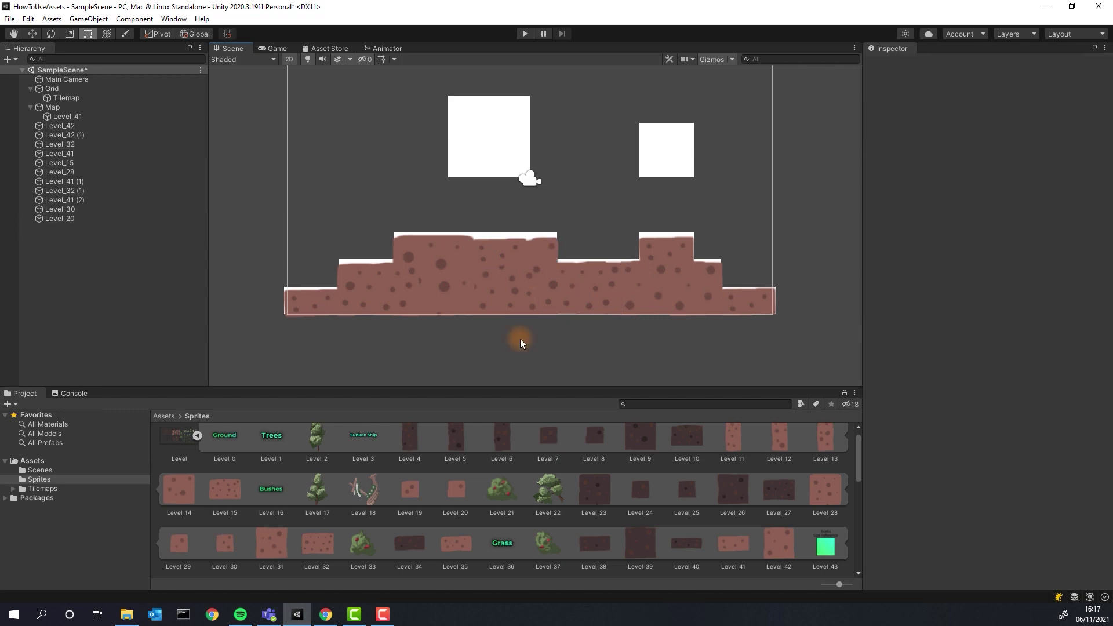
# Step: Cover the large floating block with Level_28 and the small floating block with Level_42
pyautogui.moveTo(826, 489); pyautogui.dragTo(489, 138)
pyautogui.click(282, 351)
pyautogui.moveTo(779, 544); pyautogui.dragTo(688, 158)
# Step: Add the Level_101, Level_100 and Level_135 edge sprites along the sides and bottom of the small floating block
pyautogui.scroll(-5, 496, 503)
pyautogui.click(632, 338)
pyautogui.moveTo(733, 515); pyautogui.dragTo(691, 155)
pyautogui.scroll(-2, 770, 452)
pyautogui.moveTo(691, 516); pyautogui.dragTo(668, 172)
pyautogui.click(771, 450)
pyautogui.scroll(-2, 450, 516)
pyautogui.click(624, 211)
# Step: Line the left side of the large floating block with two Level_77 edge sprites
pyautogui.scroll(5, 503, 501)
pyautogui.moveTo(316, 503); pyautogui.dragTo(453, 122)
pyautogui.click(395, 150)
pyautogui.click(453, 116)
pyautogui.click(428, 114)
pyautogui.scroll(-1, 695, 510)
# Step: Try Level_101 on the large floating block's right side, then line that side with two Level_78 edge sprites instead
pyautogui.moveTo(734, 544); pyautogui.dragTo(521, 152)
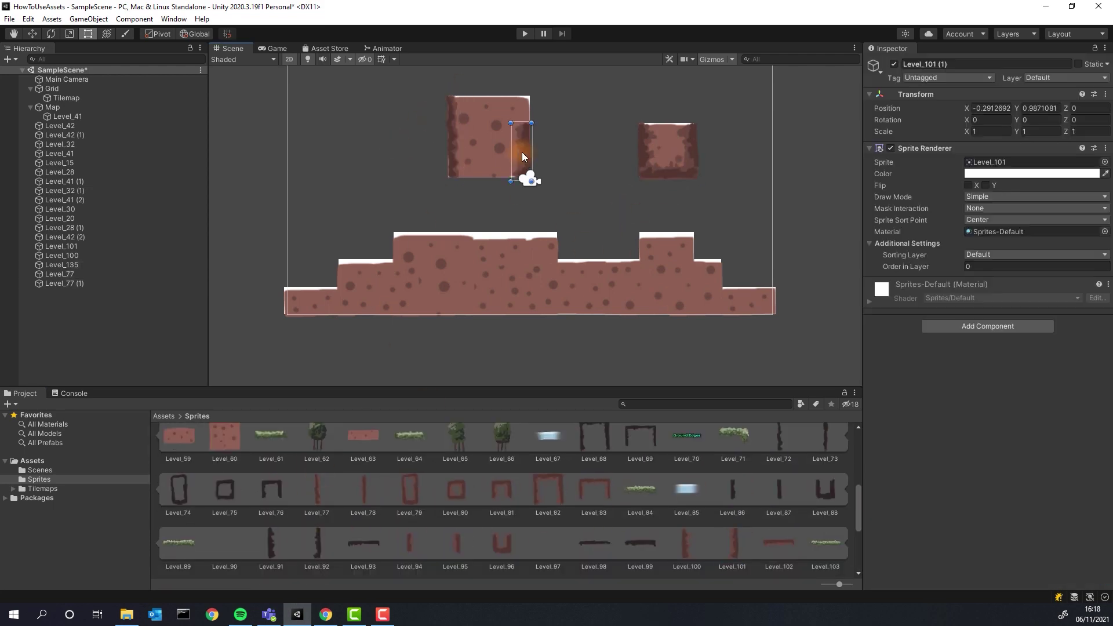
pyautogui.click(318, 165)
pyautogui.moveTo(364, 489); pyautogui.dragTo(525, 148)
pyautogui.click(530, 179)
pyautogui.click(894, 62)
pyautogui.click(555, 185)
pyautogui.scroll(1, 367, 497)
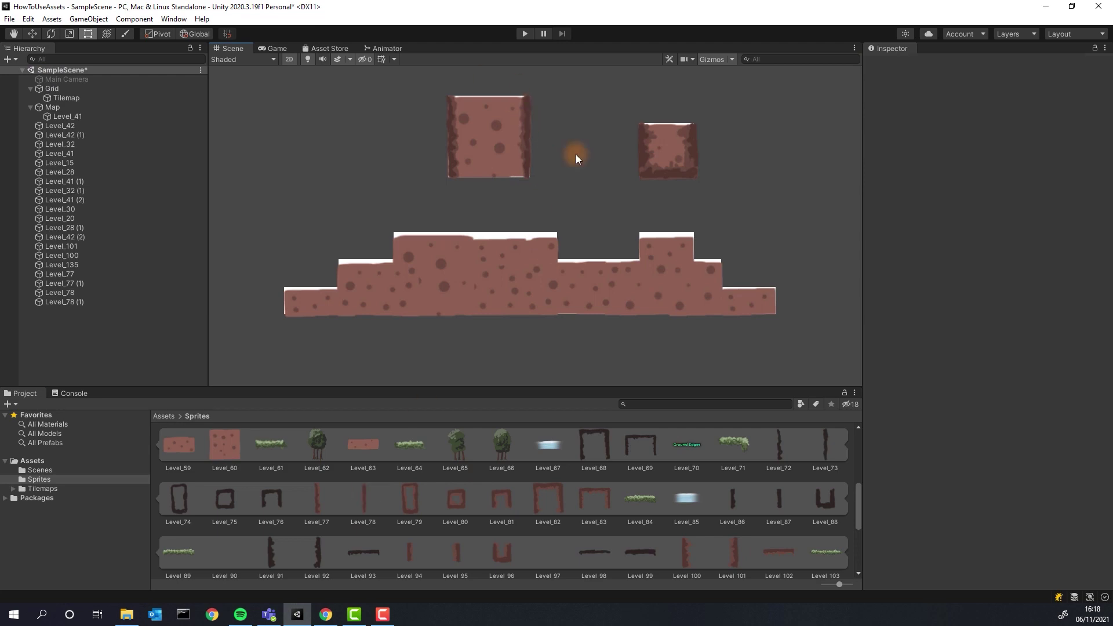
# Step: Line the bottom of the large floating block with two Level_135 edge sprites, mirroring one with a scale X of -1
pyautogui.scroll(-4, 586, 502)
pyautogui.scroll(4, 592, 502)
pyautogui.scroll(-5, 591, 503)
pyautogui.moveTo(227, 548); pyautogui.dragTo(475, 169)
pyautogui.click(490, 200)
pyautogui.click(992, 132)
pyautogui.write('-1')
pyautogui.click(325, 198)
pyautogui.scroll(3, 464, 174)
pyautogui.scroll(-3, 475, 232)
pyautogui.click(475, 199)
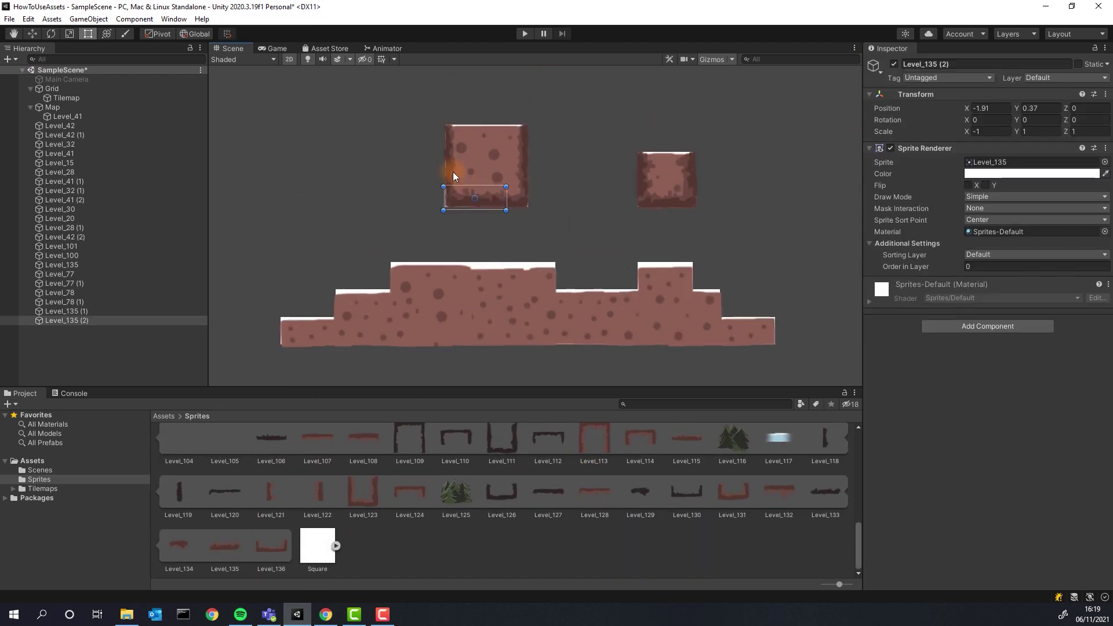
# Step: Add the Level_128 edge sprite to the large floating block's top and Level_108 to the small block's top
pyautogui.scroll(1, 595, 510)
pyautogui.moveTo(595, 527); pyautogui.dragTo(487, 133)
pyautogui.moveTo(364, 476); pyautogui.dragTo(666, 160)
# Step: Add top-edge sprites to the ground's right peak, both outer lower steps and the central plateau, using Level_108, Level_132 and Level_107
pyautogui.moveTo(364, 476); pyautogui.dragTo(665, 269)
pyautogui.moveTo(364, 490); pyautogui.dragTo(748, 329)
pyautogui.click(754, 266)
pyautogui.moveTo(365, 490); pyautogui.dragTo(308, 326)
pyautogui.moveTo(317, 502); pyautogui.dragTo(515, 270)
pyautogui.click(367, 235)
# Step: Add Level_132 and Level_108 top edges to the low section beside the plateau, and Level_134 to the step right of the peak
pyautogui.moveTo(777, 552); pyautogui.dragTo(584, 299)
pyautogui.scroll(1, 371, 504)
pyautogui.moveTo(363, 506); pyautogui.dragTo(612, 296)
pyautogui.click(805, 265)
pyautogui.scroll(-2, 502, 521)
pyautogui.moveTo(178, 546); pyautogui.dragTo(707, 295)
pyautogui.scroll(4, 475, 509)
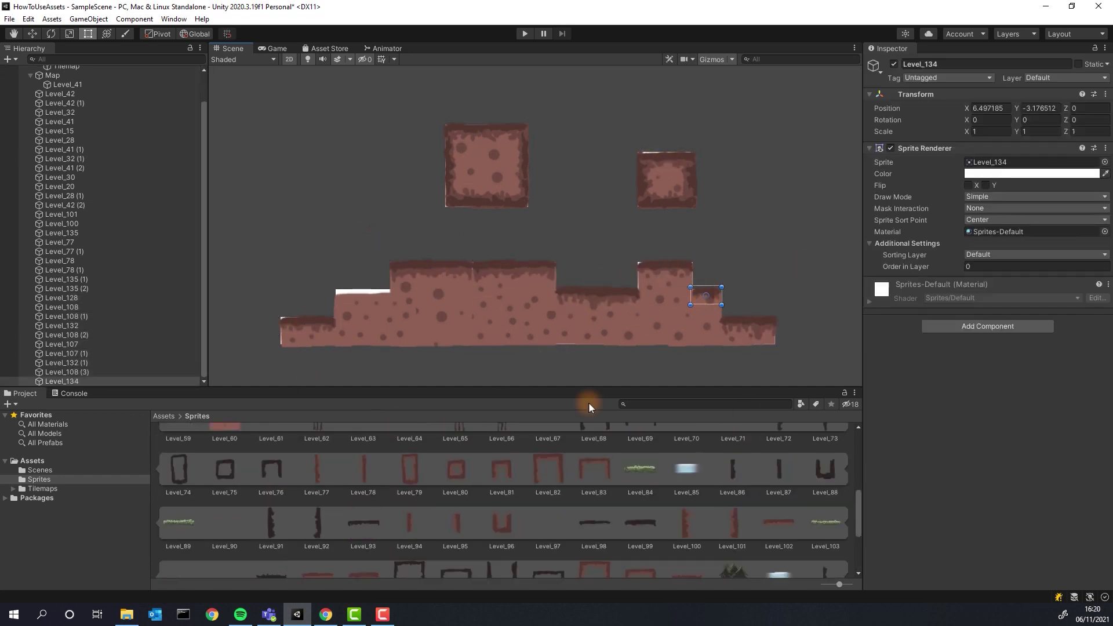
# Step: Add Level_95 side edges to the right of the plateau and peak, and a Level_94 side edge to the peak's left
pyautogui.moveTo(457, 523); pyautogui.dragTo(552, 280)
pyautogui.moveTo(456, 523); pyautogui.dragTo(690, 279)
pyautogui.click(600, 313)
pyautogui.moveTo(410, 523); pyautogui.dragTo(640, 280)
# Step: Place a Level_128 top edge on the ground's upper left step and set its scale X to 0.66
pyautogui.scroll(-3, 595, 511)
pyautogui.moveTo(595, 544); pyautogui.dragTo(355, 298)
pyautogui.click(986, 132)
pyautogui.write('0.66')
pyautogui.press('Left')
pyautogui.click(306, 255)
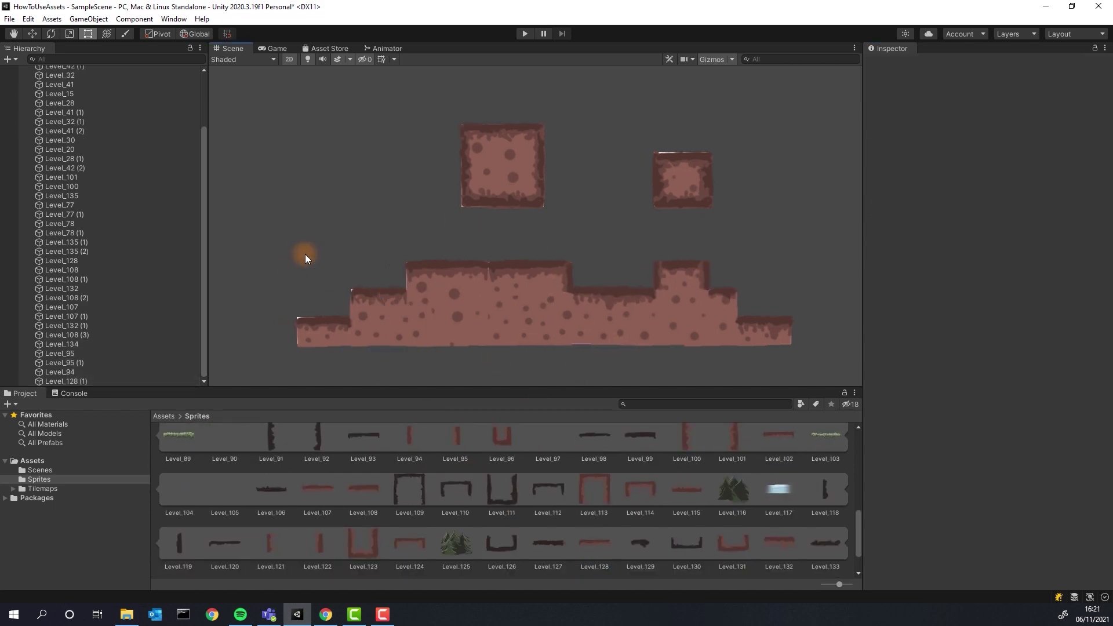
# Step: Select all the loose level sprites in the hierarchy and make them children of Map
pyautogui.scroll(3, 67, 232)
pyautogui.click(60, 117)
pyautogui.scroll(-3, 67, 290)
pyautogui.keyDown('shift'); pyautogui.click(66, 381); pyautogui.keyUp('shift')
pyautogui.moveTo(66, 381); pyautogui.dragTo(52, 107)
pyautogui.click(325, 220)
# Step: Create an empty child object named Ground under Map
pyautogui.scroll(4, 563, 506)
pyautogui.scroll(3, 67, 174)
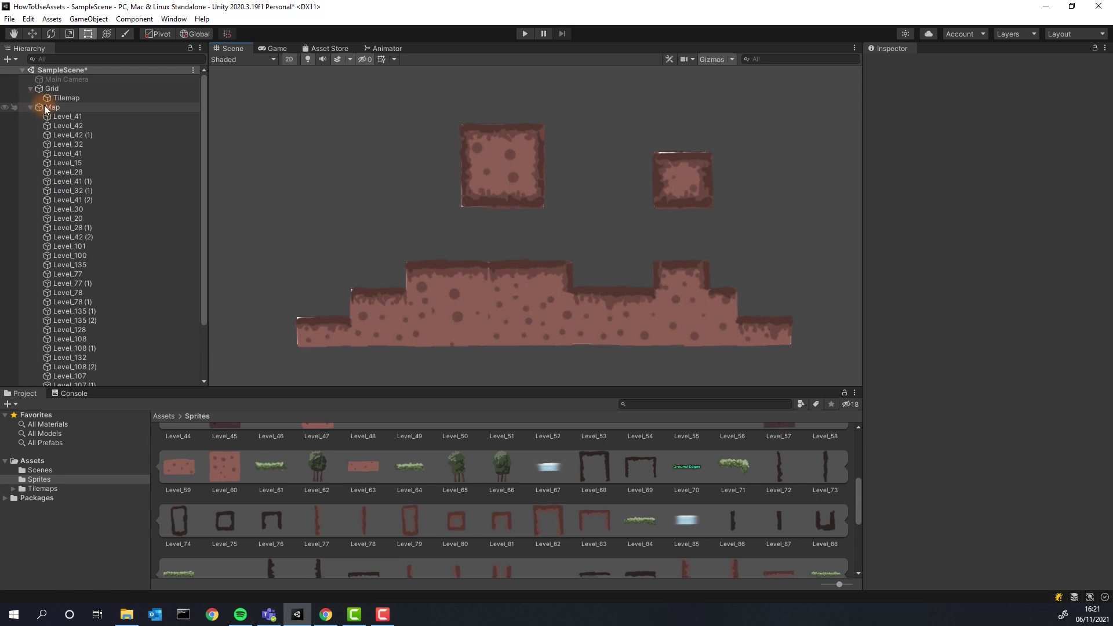
pyautogui.click(46, 107)
pyautogui.rightClick(47, 107)
pyautogui.click(91, 257)
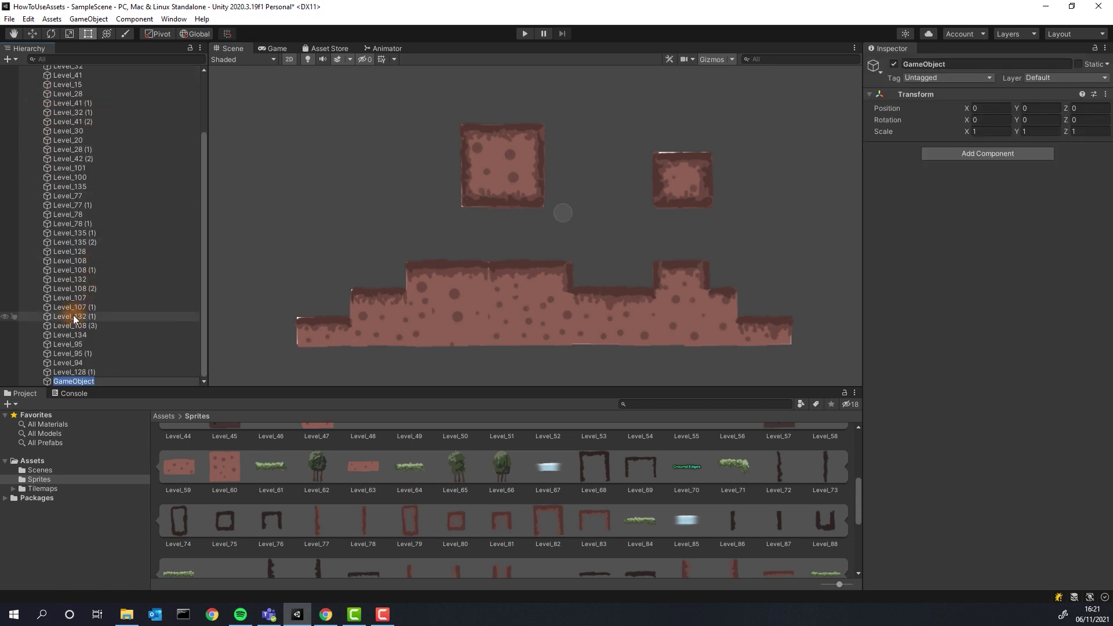
pyautogui.write('Ground')
pyautogui.press('Return')
# Step: Move all the level sprites under Map into the Ground object and collapse it
pyautogui.scroll(5, 74, 316)
pyautogui.click(70, 116)
pyautogui.scroll(-5, 70, 232)
pyautogui.keyDown('shift'); pyautogui.click(62, 373); pyautogui.keyUp('shift')
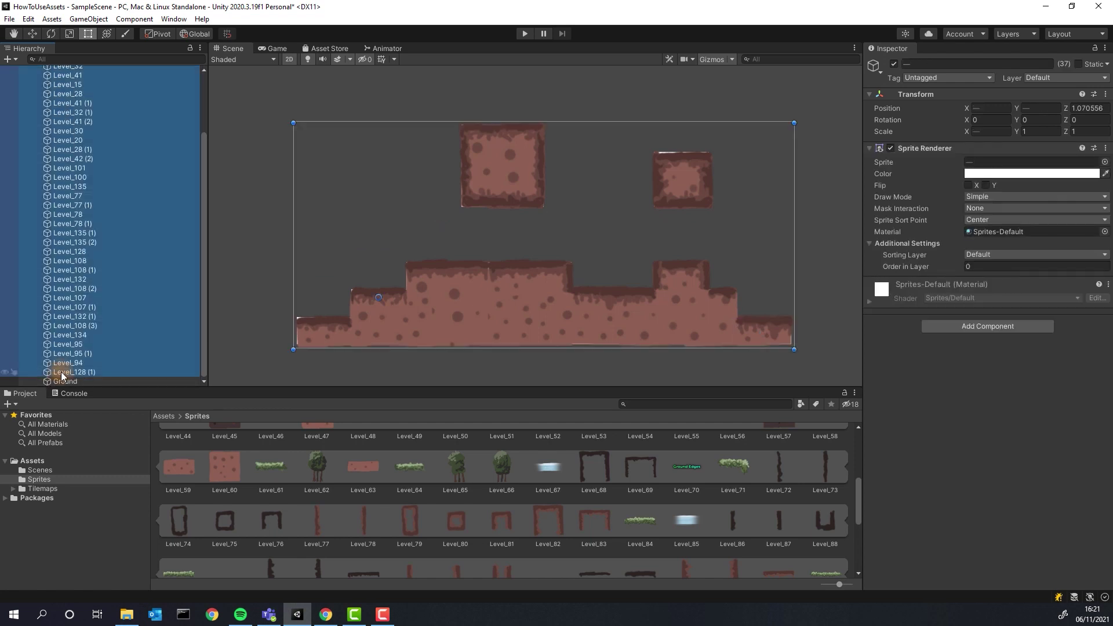
pyautogui.moveTo(64, 385); pyautogui.dragTo(64, 382)
pyautogui.scroll(5, 56, 285)
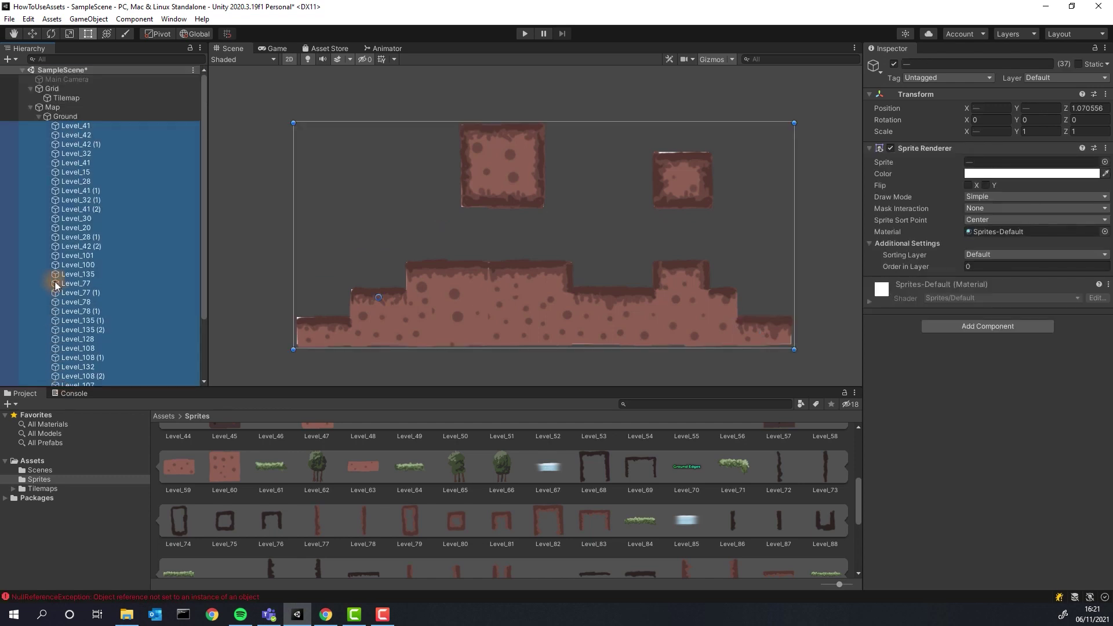
pyautogui.click(39, 117)
# Step: Create an empty child object named Grass under Map
pyautogui.rightClick(47, 108)
pyautogui.click(84, 244)
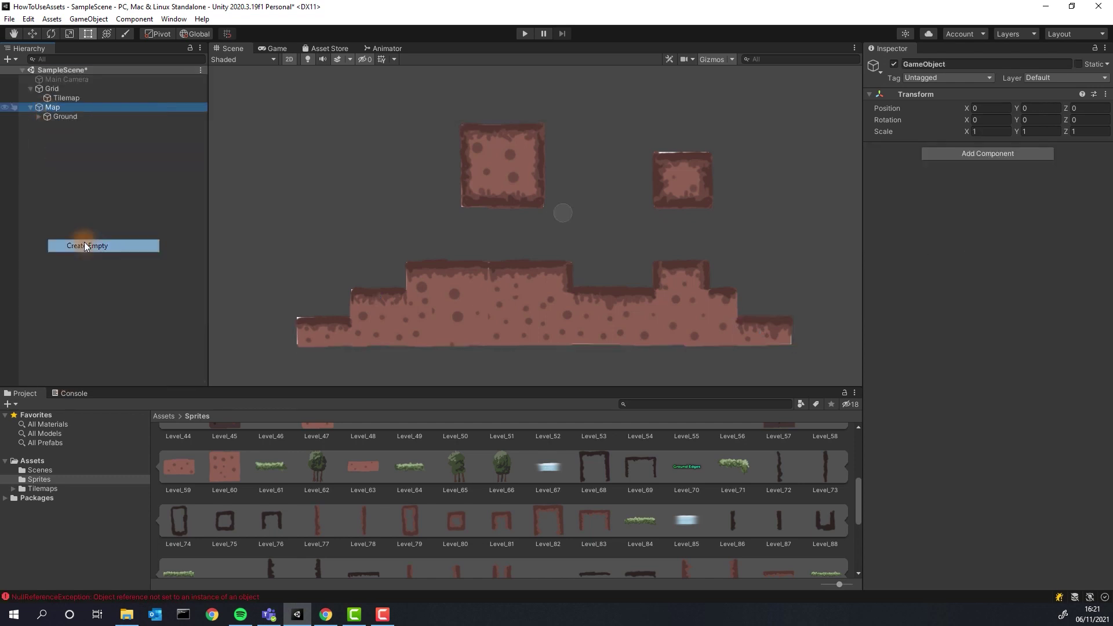
pyautogui.write('Grass')
pyautogui.press('Return')
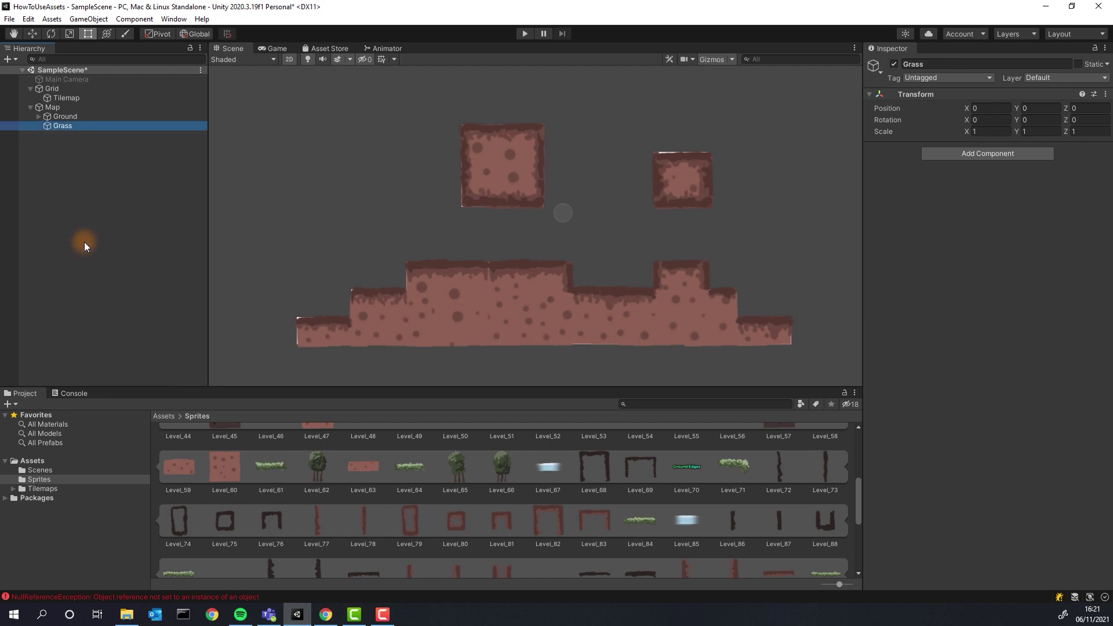
# Step: Place Level_61 grass on the large floating block, Level_71 on the lowest right step and Level_103 on the central plateau
pyautogui.moveTo(271, 466); pyautogui.dragTo(329, 352)
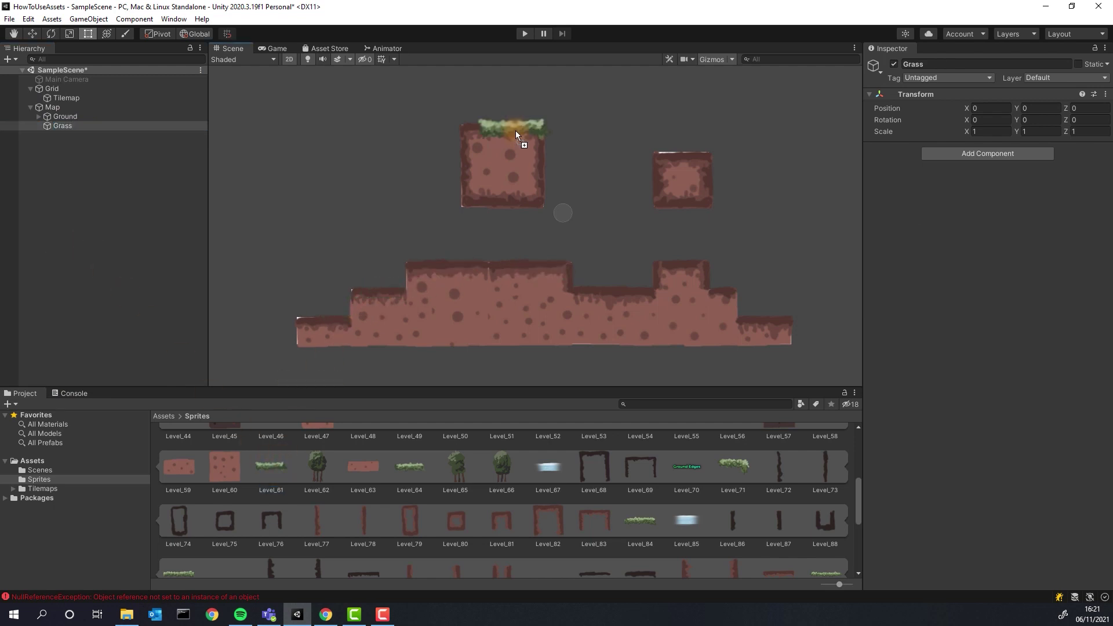
pyautogui.moveTo(516, 131); pyautogui.dragTo(515, 131)
pyautogui.moveTo(734, 465); pyautogui.dragTo(757, 312)
pyautogui.click(725, 366)
pyautogui.scroll(-3, 696, 493)
pyautogui.moveTo(826, 479); pyautogui.dragTo(474, 266)
# Step: Place Level_84 grass on the low middle section, Level_53 on the peak, Level_64 on the upper left step and Level_44 right of the peak
pyautogui.scroll(1, 640, 464)
pyautogui.moveTo(641, 461); pyautogui.dragTo(600, 290)
pyautogui.scroll(2, 556, 489)
pyautogui.moveTo(594, 456); pyautogui.dragTo(679, 260)
pyautogui.moveTo(410, 510); pyautogui.dragTo(378, 287)
pyautogui.moveTo(178, 456); pyautogui.dragTo(722, 290)
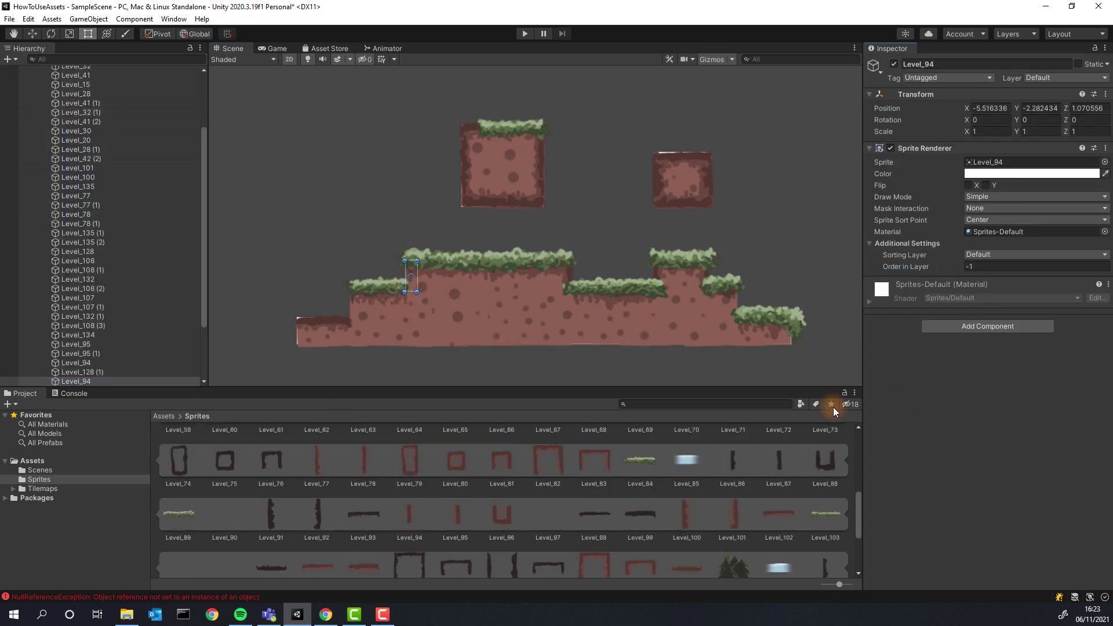
# Step: Set the plateau's Level_94 edge sprite to Order in Layer -1 and cover the floating blocks' tops with Level_89 and Level_61 grass
pyautogui.click(986, 267)
pyautogui.click(380, 287)
pyautogui.moveTo(178, 514); pyautogui.dragTo(621, 219)
pyautogui.click(714, 229)
pyautogui.moveTo(686, 234); pyautogui.dragTo(530, 116)
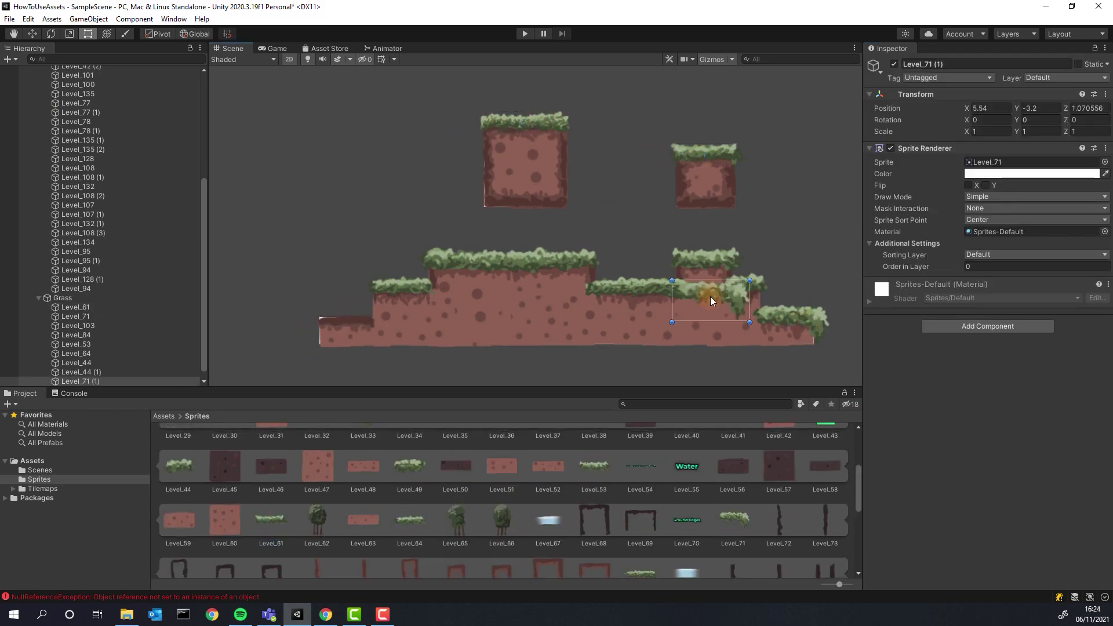
# Step: Move the second Level_71 grass sprite onto the lowest left step and put Level_89 into the Grass object
pyautogui.moveTo(434, 299); pyautogui.dragTo(342, 316)
pyautogui.click(295, 253)
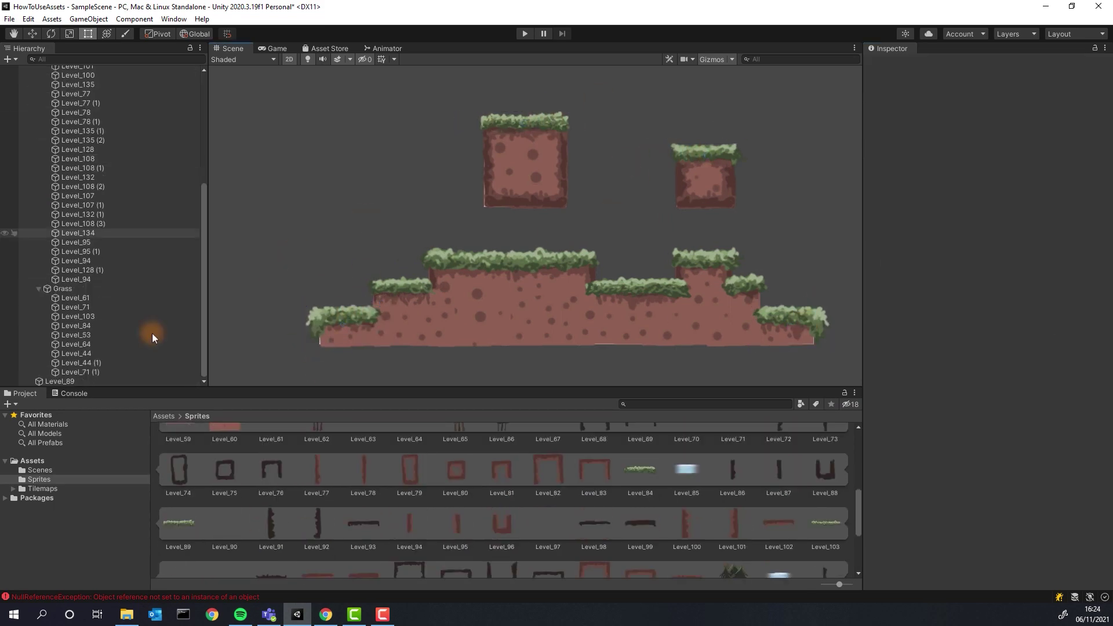
pyautogui.click(54, 284)
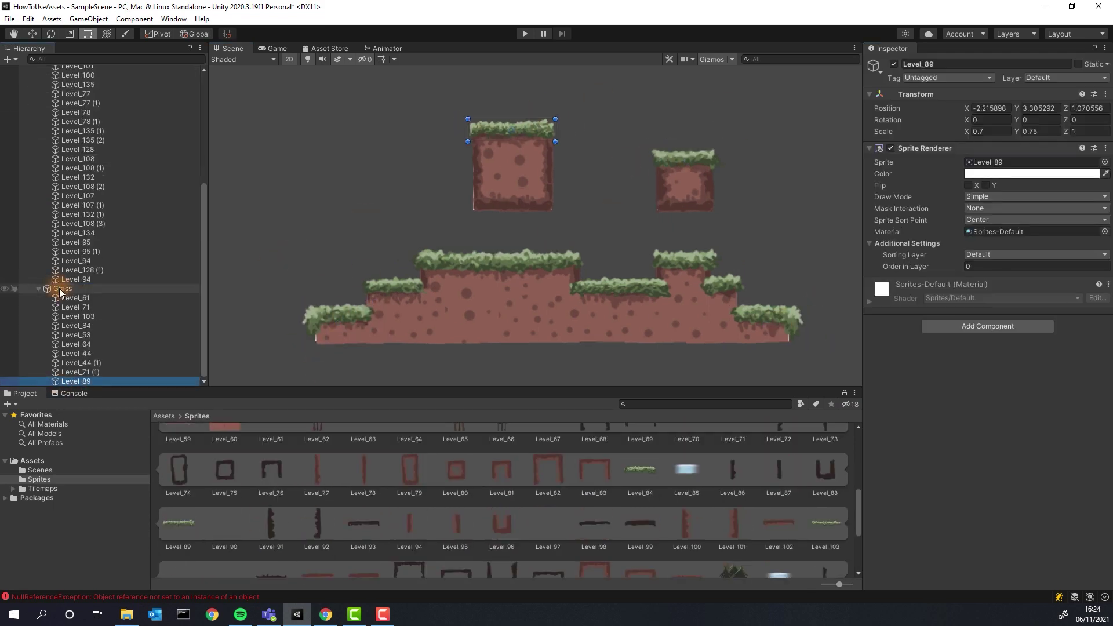
# Step: Add Level_94 and Level_95 side edges to the ground's outer ends and move both sprites into the Ground object
pyautogui.scroll(10, 54, 174)
pyautogui.click(55, 111)
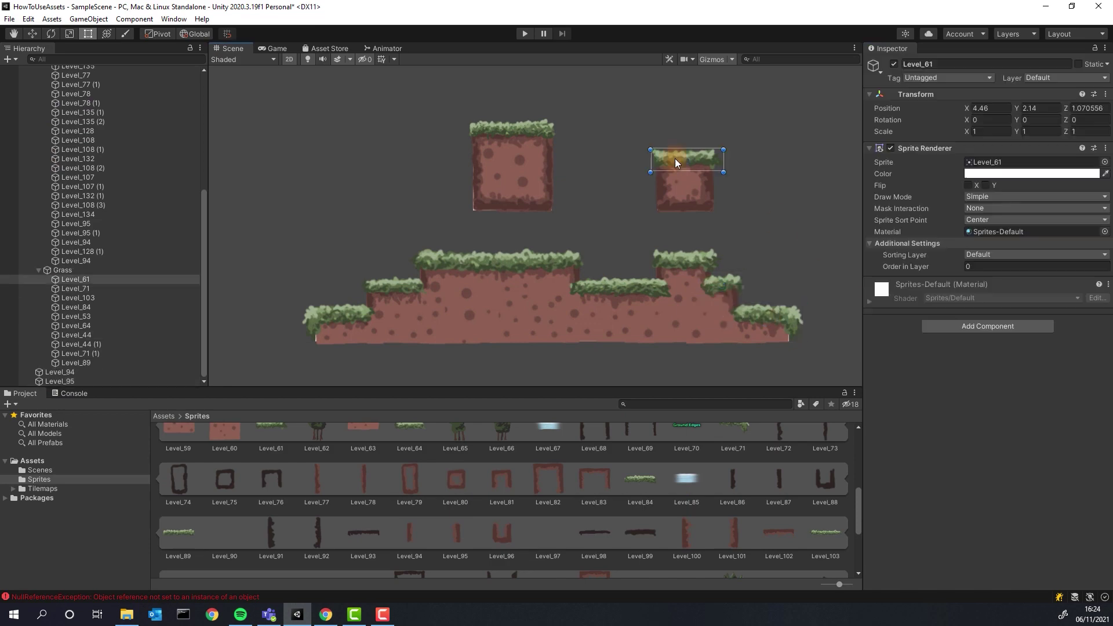
pyautogui.click(63, 270)
pyautogui.click(59, 372)
pyautogui.click(251, 338)
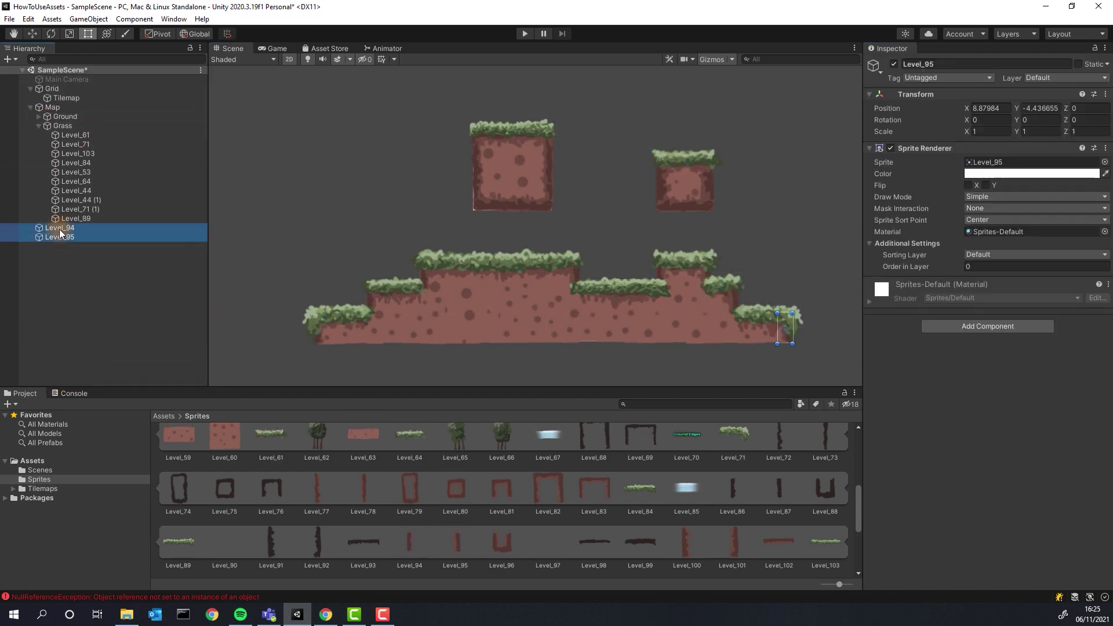
pyautogui.click(278, 244)
# Step: Create an empty child object named Water under the Map object
pyautogui.click(42, 123)
pyautogui.click(54, 107)
pyautogui.rightClick(54, 107)
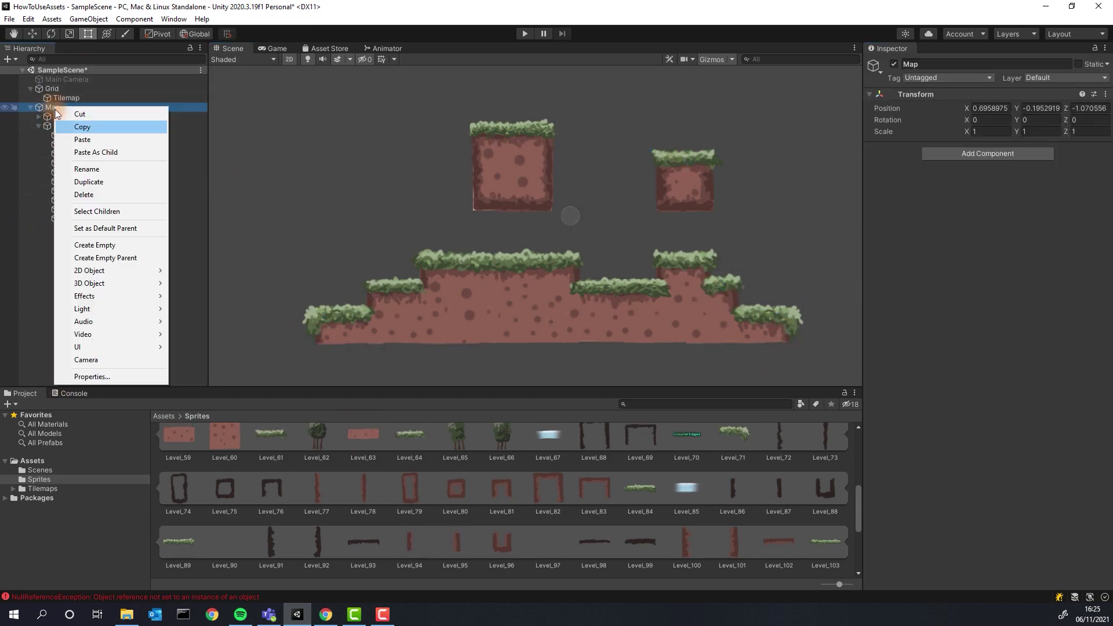
pyautogui.click(96, 245)
pyautogui.write('Water')
pyautogui.press('Return')
# Step: Line the ground's base with Level_67, Level_85 and Level_117 water sprites, ordered in front of the ground
pyautogui.moveTo(548, 435); pyautogui.dragTo(344, 350)
pyautogui.moveTo(687, 513); pyautogui.dragTo(448, 358)
pyautogui.click(1035, 267)
pyautogui.write('33')
pyautogui.moveTo(548, 458); pyautogui.dragTo(251, 290)
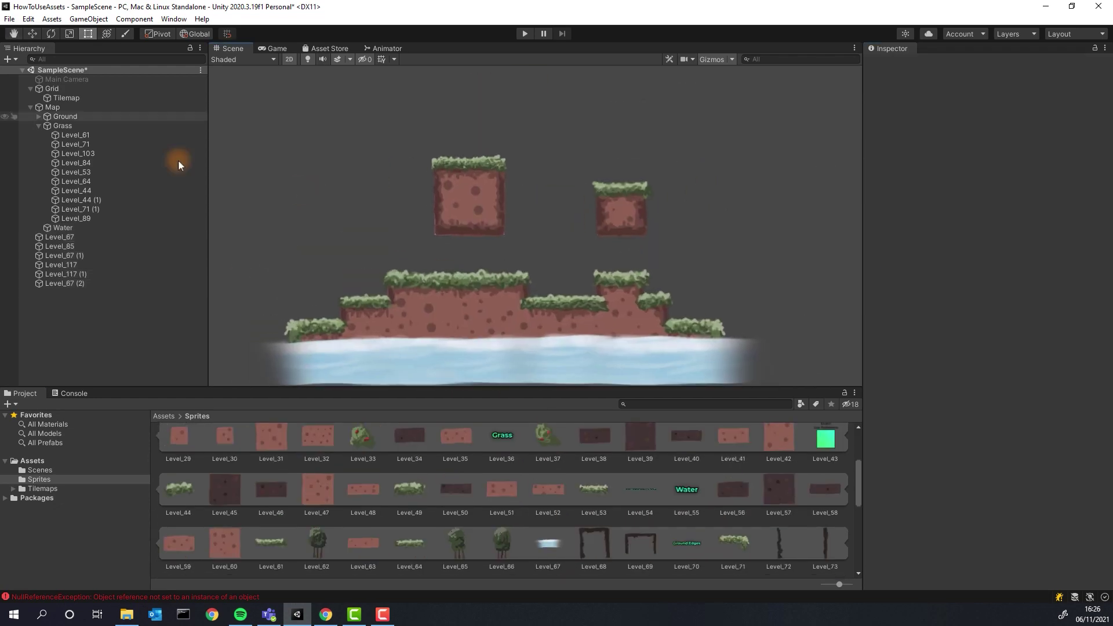
# Step: Move the water sprites into the Water object and add an empty GroundBack object under Map
pyautogui.keyDown('shift'); pyautogui.click(63, 143); pyautogui.keyUp('shift')
pyautogui.click(60, 107)
pyautogui.click(51, 80)
pyautogui.click(62, 134)
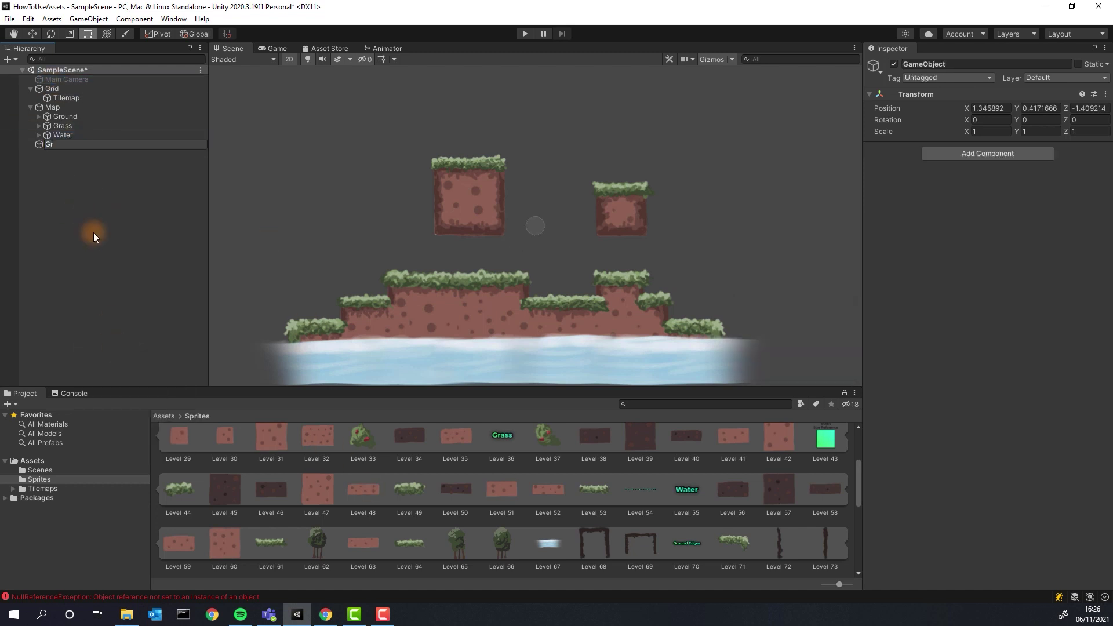
pyautogui.click(75, 115)
# Step: Fill the gaps under the floating blocks with dark Level_45 and Level_57 sprites and outline them using Level_72, Level_73, Level_93 and Level_99
pyautogui.moveTo(224, 489); pyautogui.dragTo(477, 253)
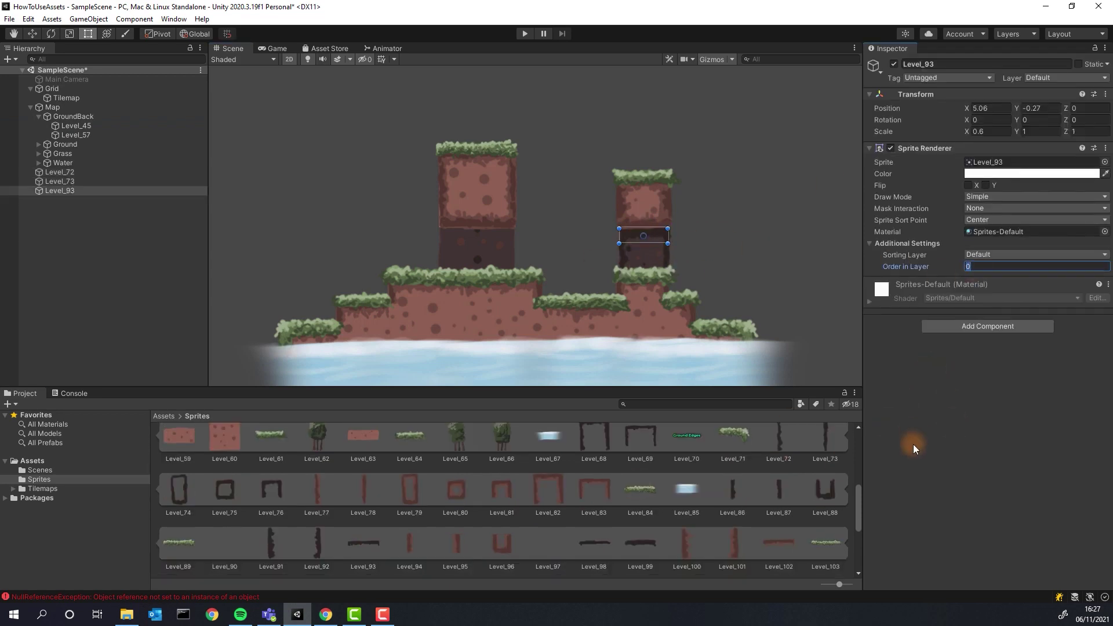
pyautogui.click(765, 238)
pyautogui.scroll(1, 640, 522)
pyautogui.moveTo(641, 552); pyautogui.dragTo(551, 239)
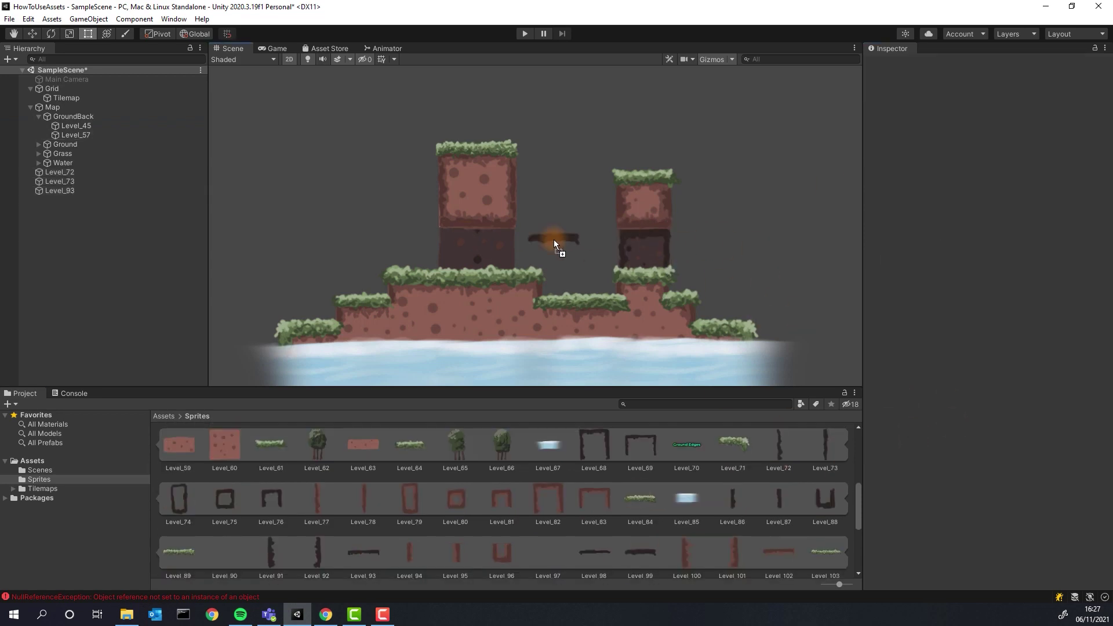
# Step: Fit the Level_93 edge under the large floating block at X scale 0.95 and cover the dark fill's sides with Level_92 and Level_91
pyautogui.moveTo(643, 236); pyautogui.dragTo(499, 236)
pyautogui.moveTo(473, 237); pyautogui.dragTo(447, 238)
pyautogui.click(377, 229)
pyautogui.moveTo(525, 239); pyautogui.dragTo(443, 234)
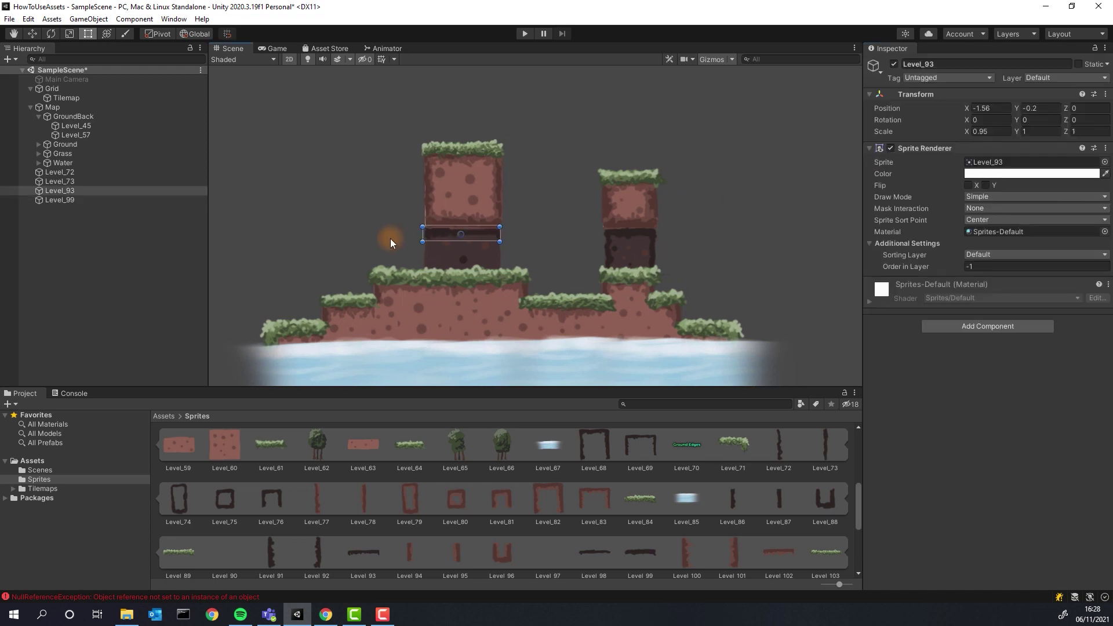
pyautogui.moveTo(390, 238); pyautogui.dragTo(506, 252)
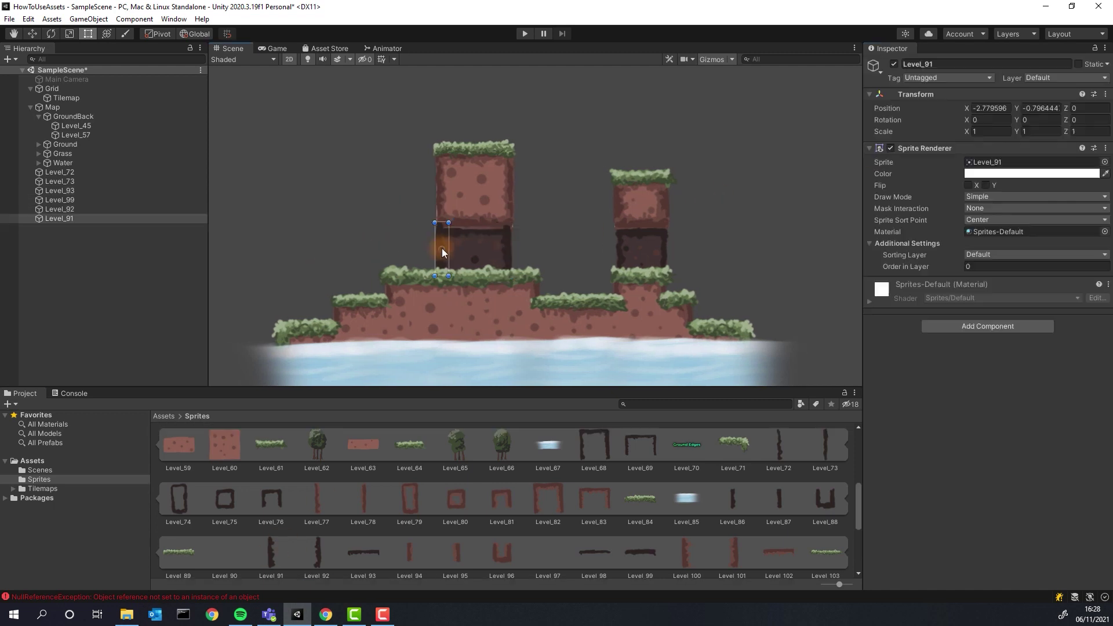
# Step: Move the dark edge sprites from Level_72 to Level_91 into the GroundBack object
pyautogui.click(747, 269)
pyautogui.moveTo(44, 227); pyautogui.dragTo(73, 116)
pyautogui.click(41, 116)
# Step: Create an empty child object named Plants under the Map object
pyautogui.rightClick(42, 109)
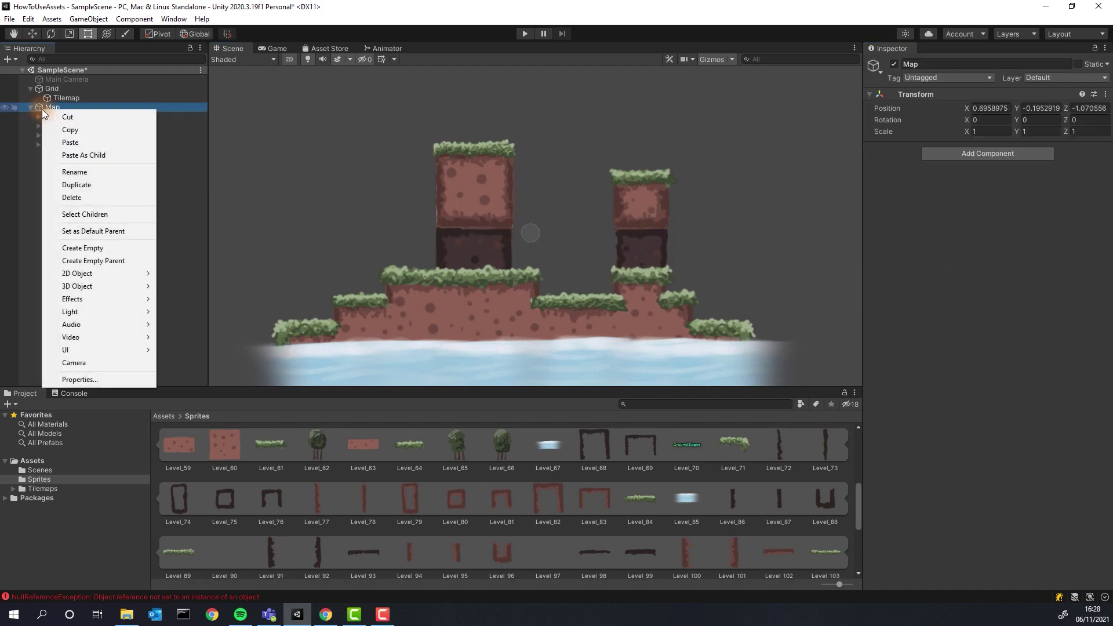
pyautogui.click(85, 248)
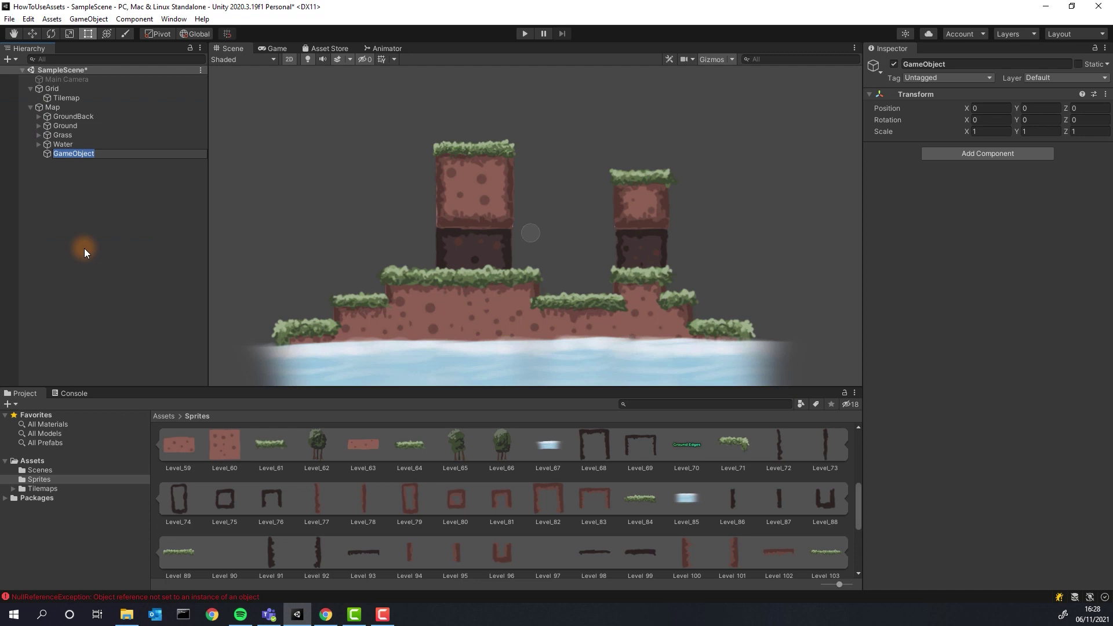
pyautogui.write('Plants')
pyautogui.press('Return')
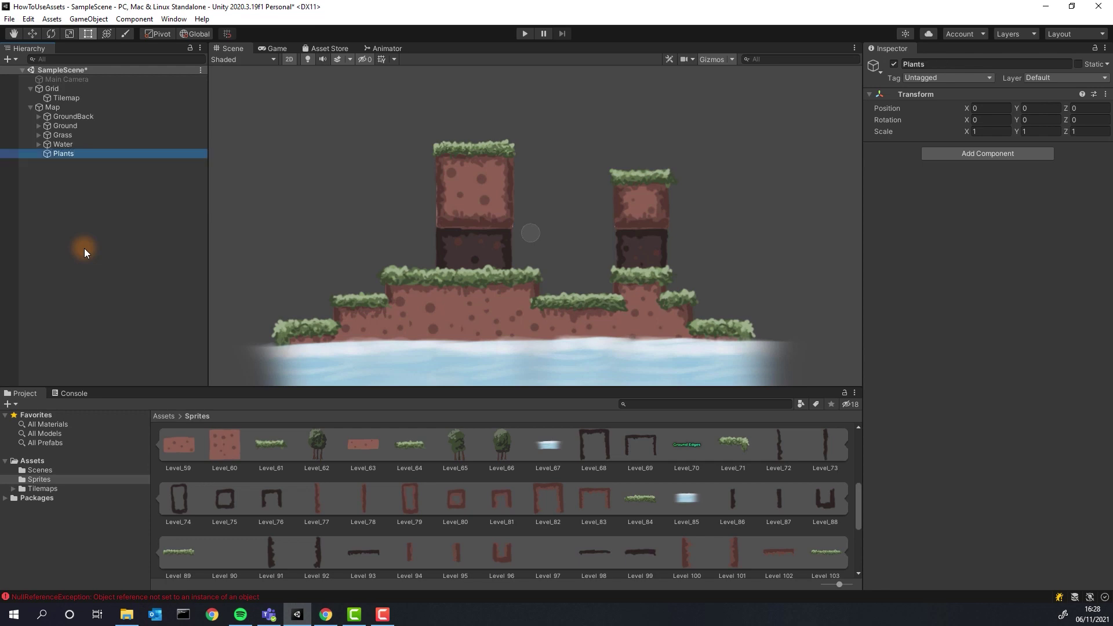
# Step: Place Level_33 bushes at the plateau's right end and on the lower right step, with Order in Layer -1
pyautogui.scroll(3, 500, 520)
pyautogui.moveTo(363, 449); pyautogui.dragTo(552, 282)
pyautogui.click(579, 295)
pyautogui.click(551, 282)
pyautogui.click(990, 267)
pyautogui.write('-1')
pyautogui.click(708, 307)
pyautogui.moveTo(980, 266); pyautogui.dragTo(885, 267)
# Step: Place a Level_37 bush on the left steps with Order in Layer -1
pyautogui.moveTo(548, 450); pyautogui.dragTo(341, 310)
pyautogui.click(986, 267)
pyautogui.write('-1')
pyautogui.click(355, 232)
# Step: Add a Level_17 tree by the small floating block, set its Order in Layer to -1 and resize it
pyautogui.scroll(4, 355, 499)
pyautogui.moveTo(317, 500); pyautogui.dragTo(689, 228)
pyautogui.click(986, 267)
pyautogui.write('-1')
pyautogui.click(753, 162)
pyautogui.click(699, 226)
pyautogui.moveTo(744, 150); pyautogui.dragTo(757, 164)
pyautogui.click(774, 180)
# Step: Place a Level_22 tree at the island's left end and a resized Level_2 tree to the right of the small block
pyautogui.moveTo(548, 499); pyautogui.dragTo(290, 249)
pyautogui.click(522, 238)
pyautogui.moveTo(316, 446); pyautogui.dragTo(742, 235)
pyautogui.moveTo(783, 138); pyautogui.dragTo(798, 149)
# Step: Add a second Level_2 tree left of the small floating block, shrink it and set its Order in Layer to -2
pyautogui.moveTo(317, 446); pyautogui.dragTo(581, 207)
pyautogui.moveTo(629, 117); pyautogui.dragTo(609, 154)
pyautogui.click(986, 267)
pyautogui.write('-2')
pyautogui.moveTo(569, 225); pyautogui.dragTo(601, 232)
# Step: Move all the bush and tree sprites into the Plants object
pyautogui.click(546, 119)
pyautogui.scroll(15, 78, 268)
pyautogui.click(38, 125)
pyautogui.click(38, 136)
pyautogui.click(60, 163)
pyautogui.keyDown('shift'); pyautogui.click(62, 237); pyautogui.keyUp('shift')
pyautogui.moveTo(60, 162); pyautogui.dragTo(63, 153)
# Step: Add the Level_18 ship at the island's right end with Order in Layer -3 and raise the tall tree above the small floating block
pyautogui.moveTo(363, 467); pyautogui.dragTo(521, 213)
pyautogui.click(1037, 266)
pyautogui.write('-3')
pyautogui.press('Delete')
pyautogui.click(752, 283)
pyautogui.moveTo(818, 174); pyautogui.dragTo(844, 218)
pyautogui.moveTo(813, 289); pyautogui.dragTo(841, 309)
pyautogui.click(699, 201)
pyautogui.moveTo(698, 201); pyautogui.dragTo(688, 99)
# Step: Adjust the Main Camera's size and position to frame the whole level, enable it and show the game preview
pyautogui.click(53, 79)
pyautogui.moveTo(949, 214); pyautogui.dragTo(1015, 260)
pyautogui.moveTo(1015, 108); pyautogui.dragTo(1029, 109)
pyautogui.moveTo(967, 108); pyautogui.dragTo(986, 109)
pyautogui.click(893, 64)
pyautogui.click(278, 48)
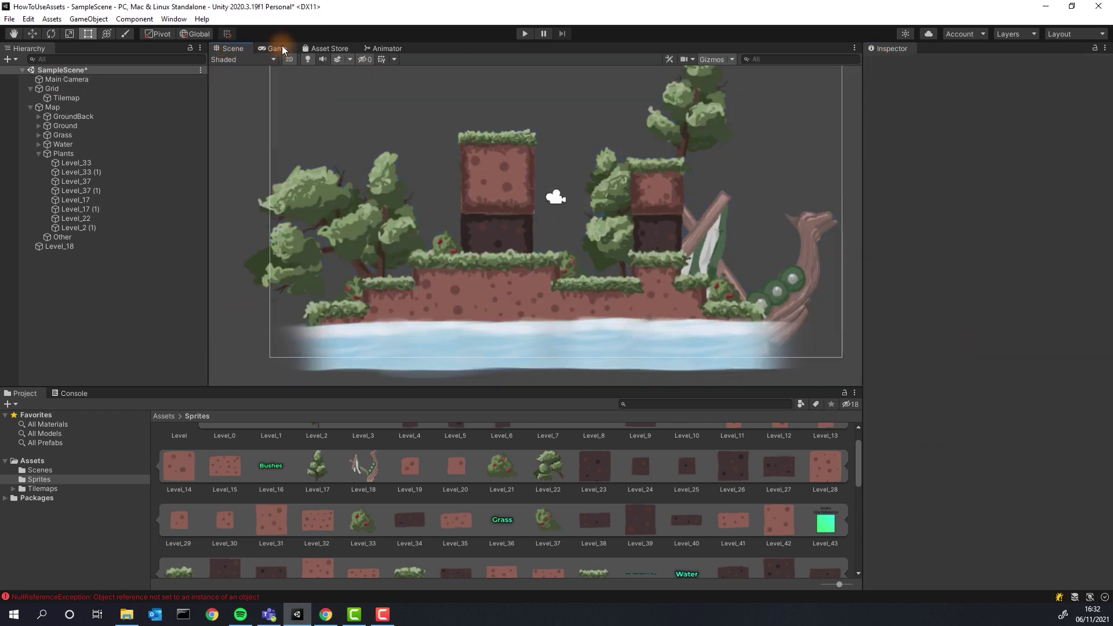
# Step: Return to the scene view and extend the water across the camera frame with additional Level_67 sprites
pyautogui.click(229, 49)
pyautogui.click(454, 294)
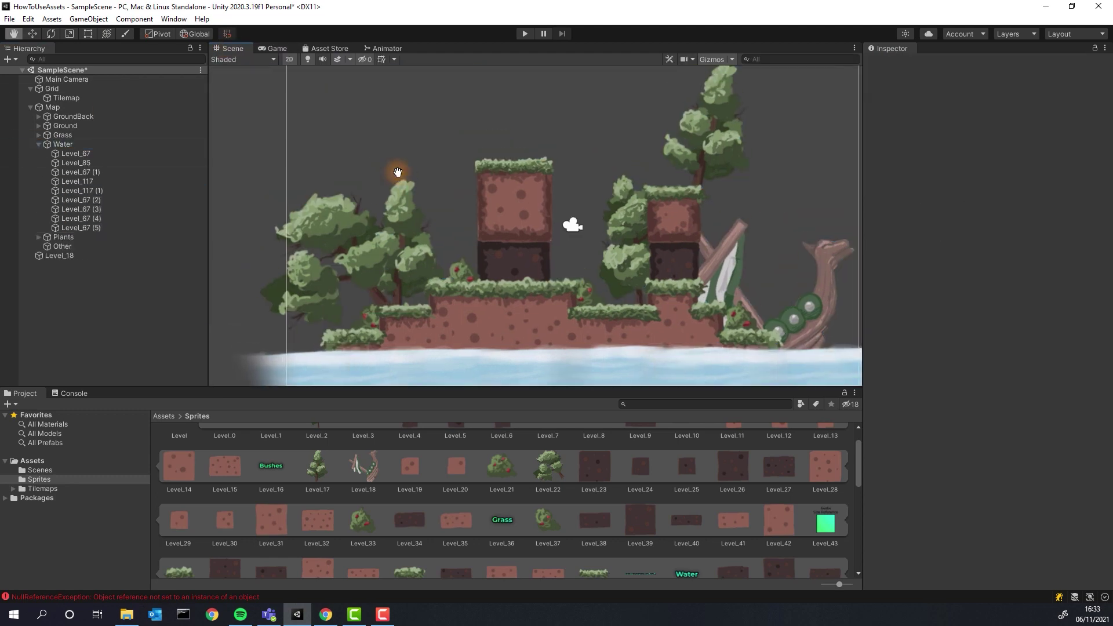
pyautogui.moveTo(398, 172); pyautogui.dragTo(384, 167, button='middle')
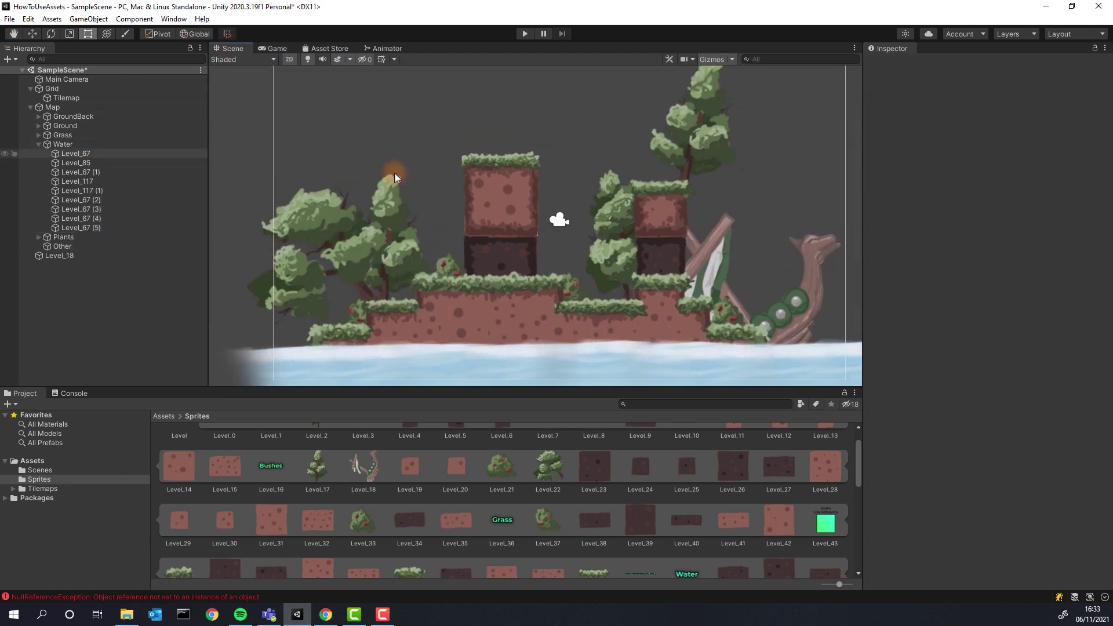
# Step: Move the Level_18 ship into the Other object and create an empty Backgrounds object under Map
pyautogui.moveTo(61, 256); pyautogui.dragTo(62, 247)
pyautogui.click(38, 144)
pyautogui.click(46, 108)
pyautogui.rightClick(46, 107)
pyautogui.click(103, 246)
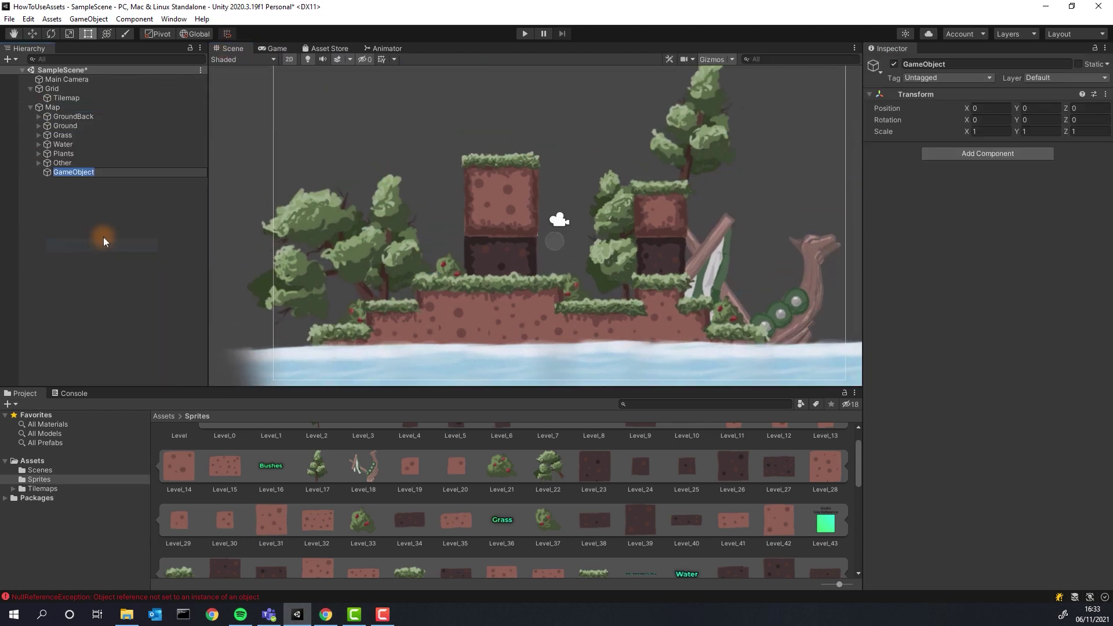
pyautogui.write('Backgrounds')
pyautogui.press('Return')
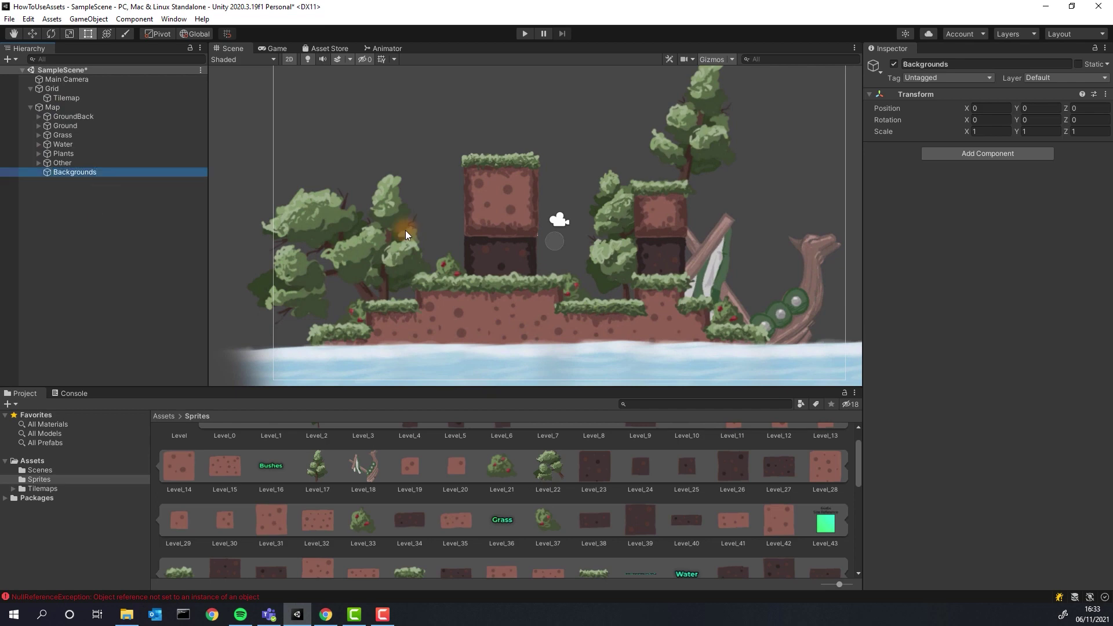
# Step: Place a Level_66 tree between the floating blocks, set its Order in Layer to -10 and tint it nearly black
pyautogui.scroll(-1, 406, 234)
pyautogui.scroll(-3, 455, 499)
pyautogui.moveTo(456, 489); pyautogui.dragTo(600, 232)
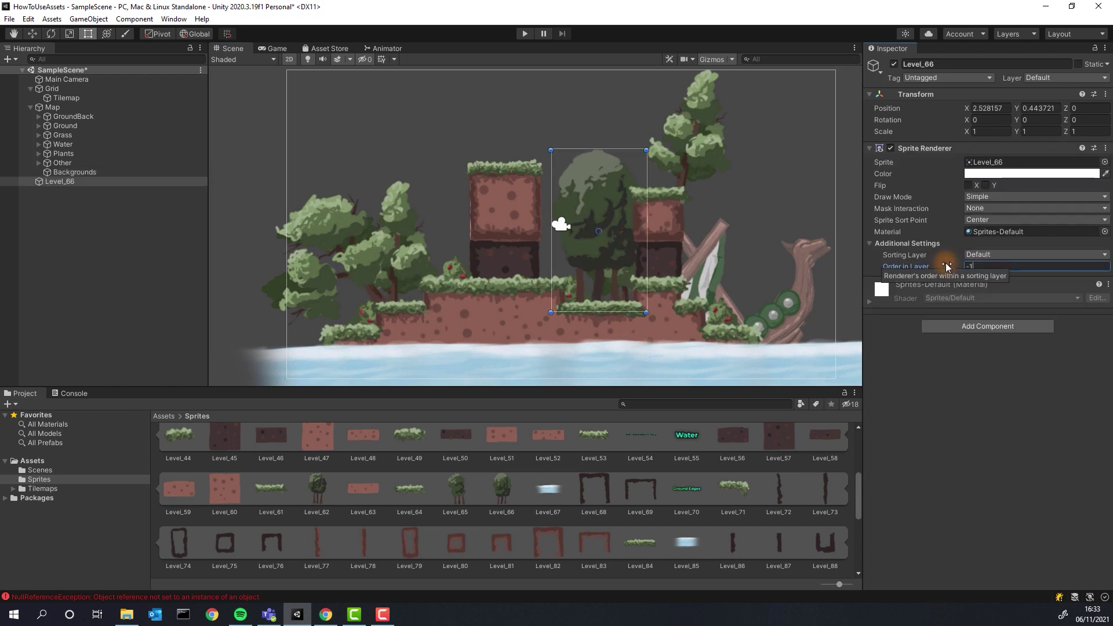
pyautogui.write('-10')
pyautogui.click(985, 174)
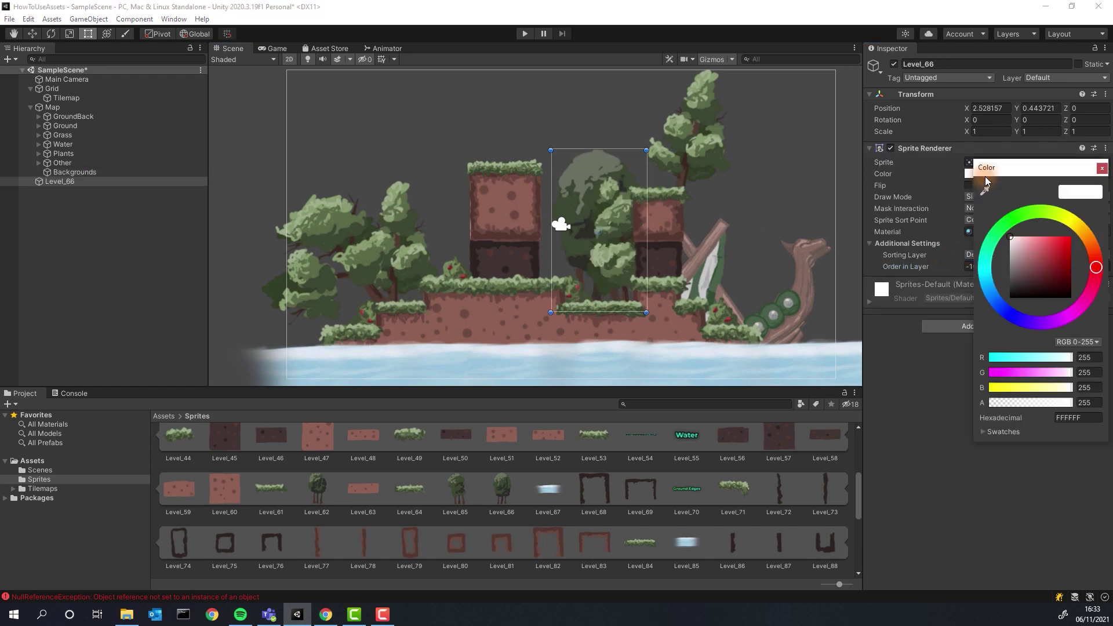
pyautogui.moveTo(1021, 255); pyautogui.dragTo(1003, 278)
pyautogui.moveTo(599, 244); pyautogui.dragTo(612, 293)
# Step: Add a second Level_66 tree left of the large floating block with Order in Layer -5 and a nearly black tint
pyautogui.moveTo(501, 490); pyautogui.dragTo(445, 253)
pyautogui.click(931, 267)
pyautogui.write('-5')
pyautogui.click(998, 174)
pyautogui.click(1006, 292)
# Step: Place a Level_62 tree behind the left trees with Order in Layer -5 and darken its color
pyautogui.moveTo(317, 489); pyautogui.dragTo(381, 308)
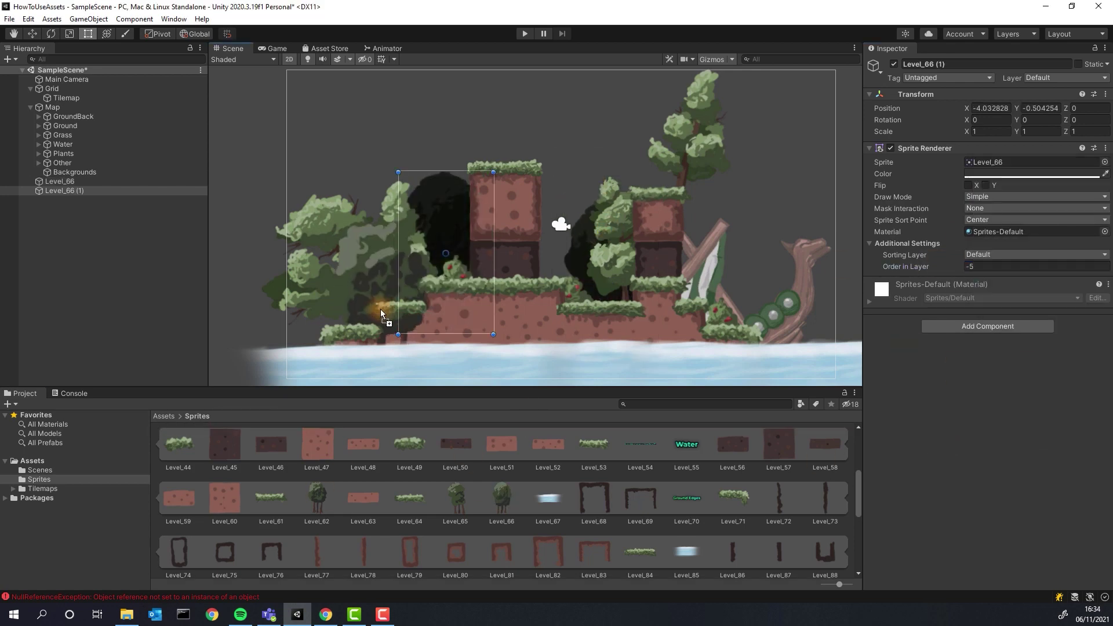
pyautogui.click(930, 267)
pyautogui.write('-5')
pyautogui.click(997, 174)
# Step: Add a third Level_66 tree right of the large floating block with Order in Layer -5 and darken its color
pyautogui.moveTo(501, 498); pyautogui.dragTo(555, 250)
pyautogui.click(930, 267)
pyautogui.write('-5')
pyautogui.click(996, 174)
# Step: Place a fourth Level_66 tree higher behind the large block's right side, with Order in Layer -5 and reduced opacity
pyautogui.moveTo(501, 497); pyautogui.dragTo(559, 203)
pyautogui.click(944, 267)
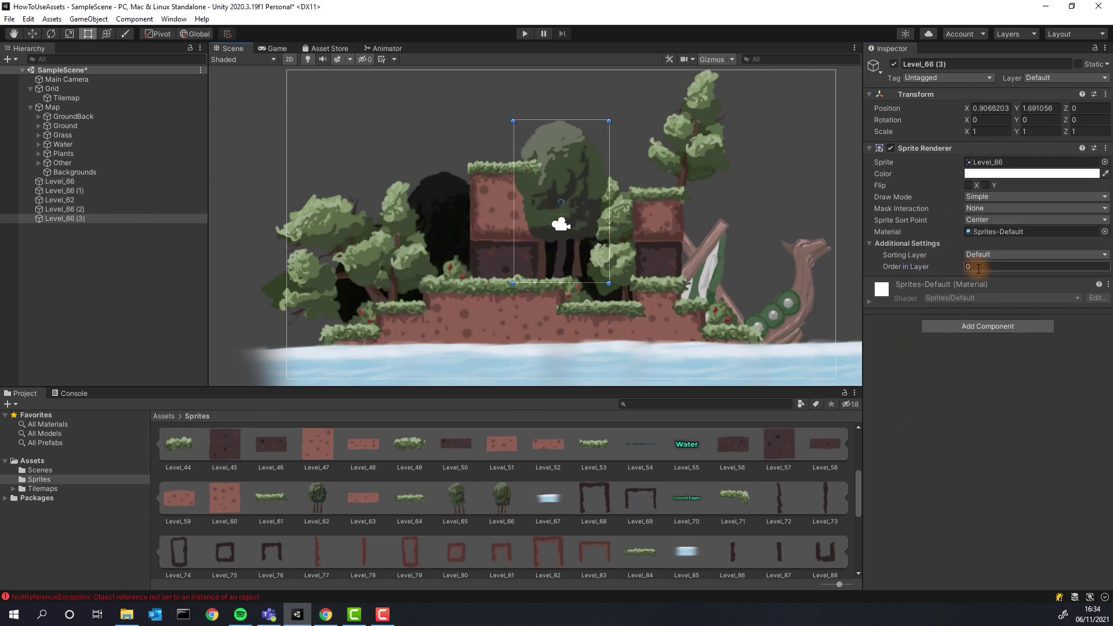
pyautogui.write('-5')
pyautogui.click(991, 174)
pyautogui.moveTo(1070, 404); pyautogui.dragTo(1033, 401)
pyautogui.moveTo(564, 198); pyautogui.dragTo(556, 205)
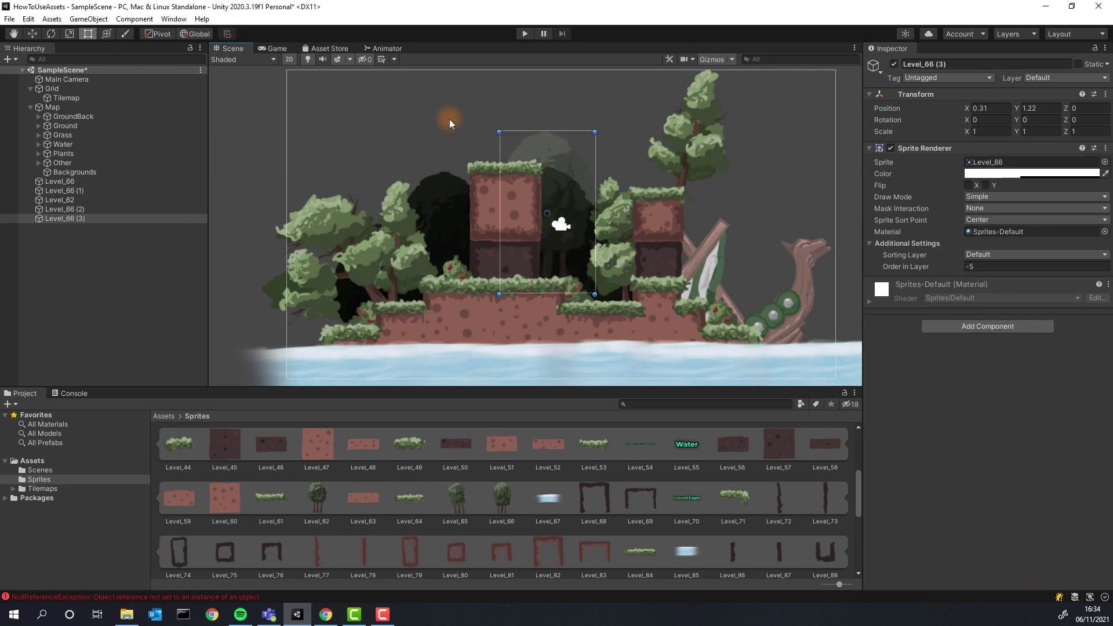
# Step: Restore the newest Level_66 tree's full opacity, tint it light blue and shift it slightly down
pyautogui.click(988, 174)
pyautogui.click(990, 289)
pyautogui.click(1036, 241)
pyautogui.moveTo(1033, 400); pyautogui.dragTo(1074, 400)
pyautogui.click(989, 501)
pyautogui.moveTo(563, 192); pyautogui.dragTo(562, 196)
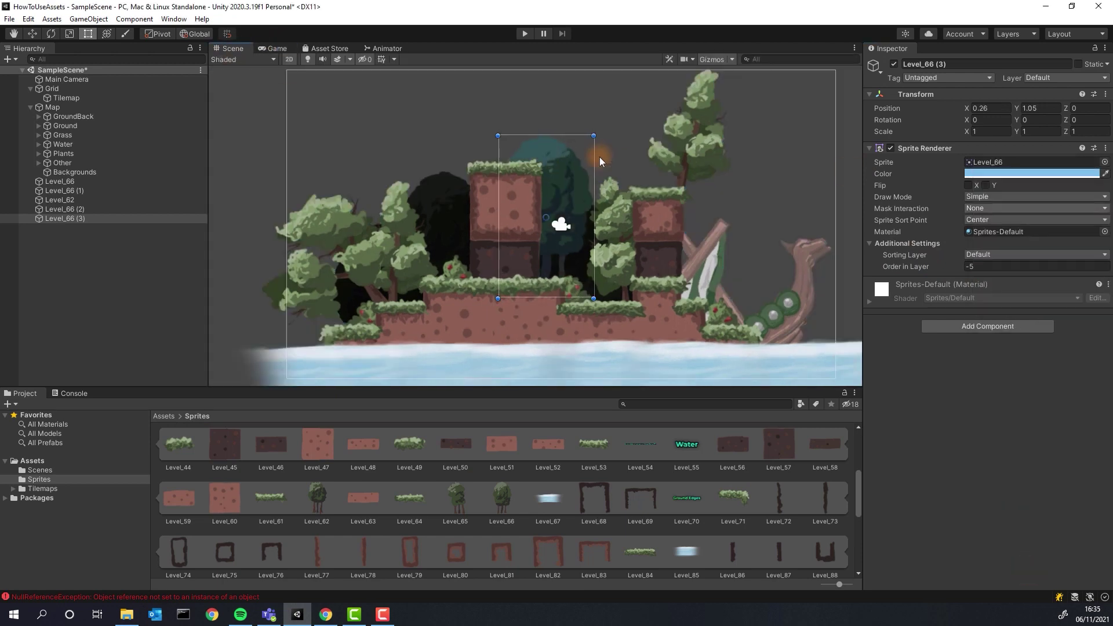
# Step: Reset the blue-tinted Level_66 tree's color to white
pyautogui.click(992, 174)
pyautogui.click(1029, 234)
pyautogui.moveTo(1030, 231); pyautogui.dragTo(976, 235)
pyautogui.click(892, 375)
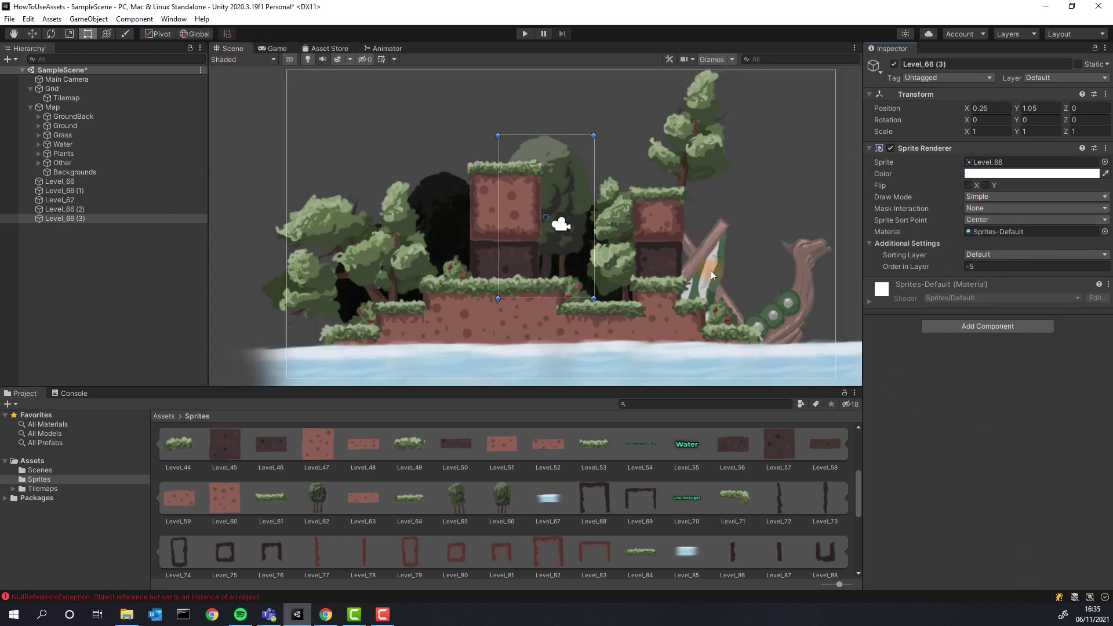
pyautogui.moveTo(582, 189); pyautogui.dragTo(581, 192)
# Step: Add an untinted Level_66 tree behind the large block's left side with Order in Layer -5
pyautogui.moveTo(502, 498); pyautogui.dragTo(442, 209)
pyautogui.click(940, 266)
pyautogui.write('-5')
# Step: Place the Level_116 conifer group behind the small floating block with Order in Layer -6
pyautogui.scroll(-4, 735, 510)
pyautogui.moveTo(733, 521); pyautogui.dragTo(645, 169)
pyautogui.click(940, 267)
pyautogui.write('-6')
# Step: Add the Level_125 background sprite with Order in Layer -6 and raise it behind the left trees
pyautogui.scroll(-3, 464, 511)
pyautogui.moveTo(456, 505); pyautogui.dragTo(389, 279)
pyautogui.click(937, 267)
pyautogui.write('-6')
pyautogui.moveTo(375, 224); pyautogui.dragTo(388, 159)
# Step: Add another Level_66 tree behind the left trees with Order in Layer -5 and move Level_125 further up
pyautogui.scroll(6, 684, 470)
pyautogui.moveTo(502, 486); pyautogui.dragTo(378, 252)
pyautogui.click(937, 267)
pyautogui.write('-5')
pyautogui.moveTo(397, 181); pyautogui.dragTo(398, 149)
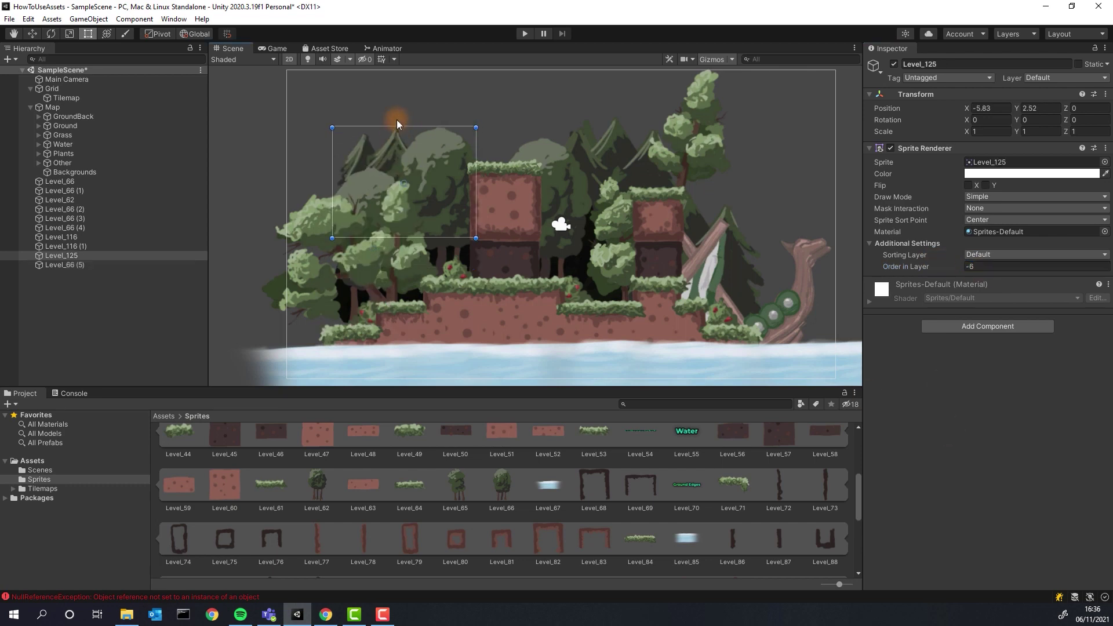
# Step: Place another Level_116 conifer group behind the top of the large floating block with Order in Layer -6
pyautogui.scroll(-3, 684, 499)
pyautogui.moveTo(733, 543); pyautogui.dragTo(503, 146)
pyautogui.click(936, 265)
pyautogui.write('-6')
pyautogui.click(783, 159)
# Step: Move all the background sprites from Level_66 to Level_116 (2) into the Backgrounds object
pyautogui.scroll(-2, 783, 159)
pyautogui.click(66, 275)
pyautogui.keyDown('shift'); pyautogui.click(69, 182); pyautogui.keyUp('shift')
pyautogui.moveTo(70, 182); pyautogui.dragTo(81, 173)
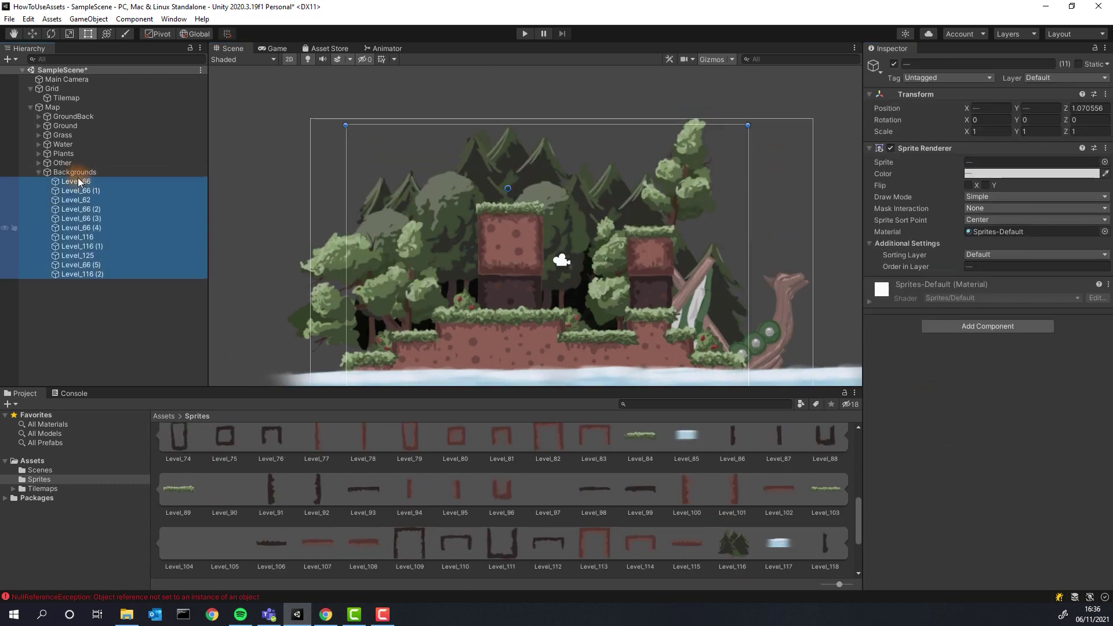
# Step: Darken the color of all the sprites in Backgrounds, from Level_66 to Level_116 (2)
pyautogui.click(77, 191)
pyautogui.click(79, 218)
pyautogui.click(79, 211)
pyautogui.keyDown('shift'); pyautogui.click(81, 274); pyautogui.keyUp('shift')
pyautogui.click(1032, 173)
pyautogui.moveTo(1044, 243); pyautogui.dragTo(1038, 273)
pyautogui.click(1104, 148)
# Step: Set the Main Camera's background color to a dark navy blue while viewing the level in Game view
pyautogui.click(273, 48)
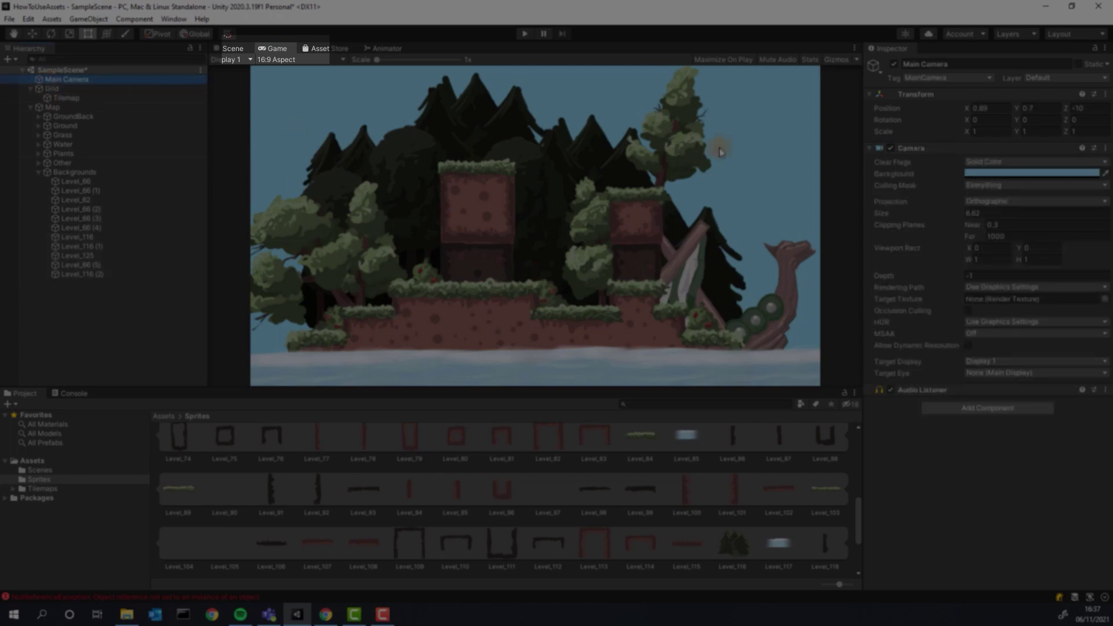
pyautogui.click(967, 173)
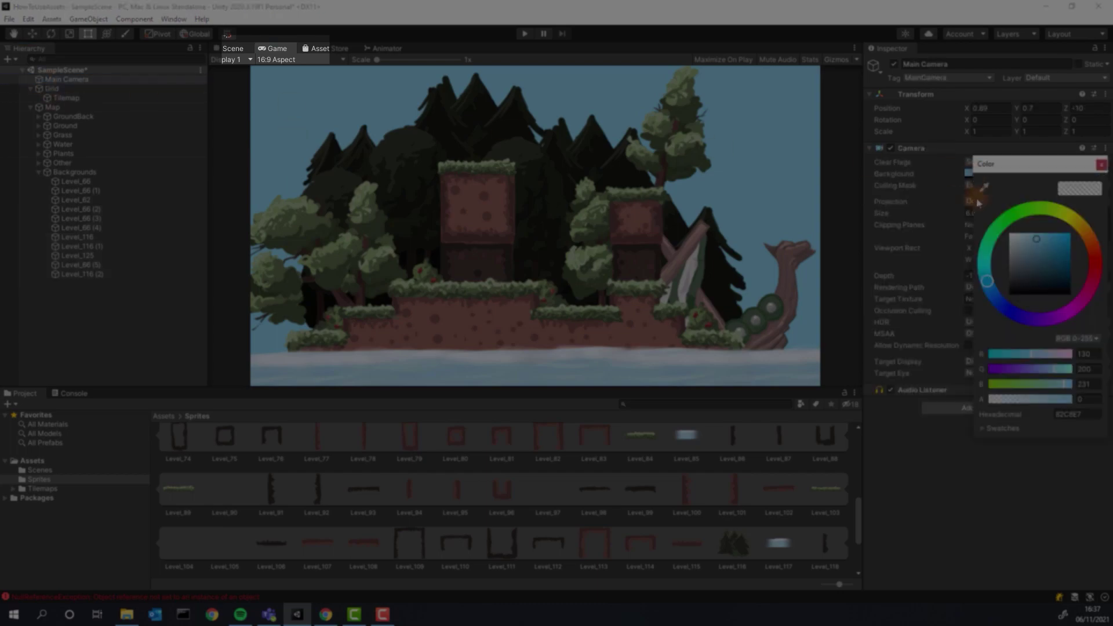
pyautogui.moveTo(1038, 270)
pyautogui.mouseDown()
pyautogui.moveTo(1031, 260)
pyautogui.moveTo(1055, 274)
pyautogui.moveTo(1003, 298)
pyautogui.moveTo(992, 288)
pyautogui.moveTo(1033, 285)
pyautogui.mouseUp()
pyautogui.click(948, 460)
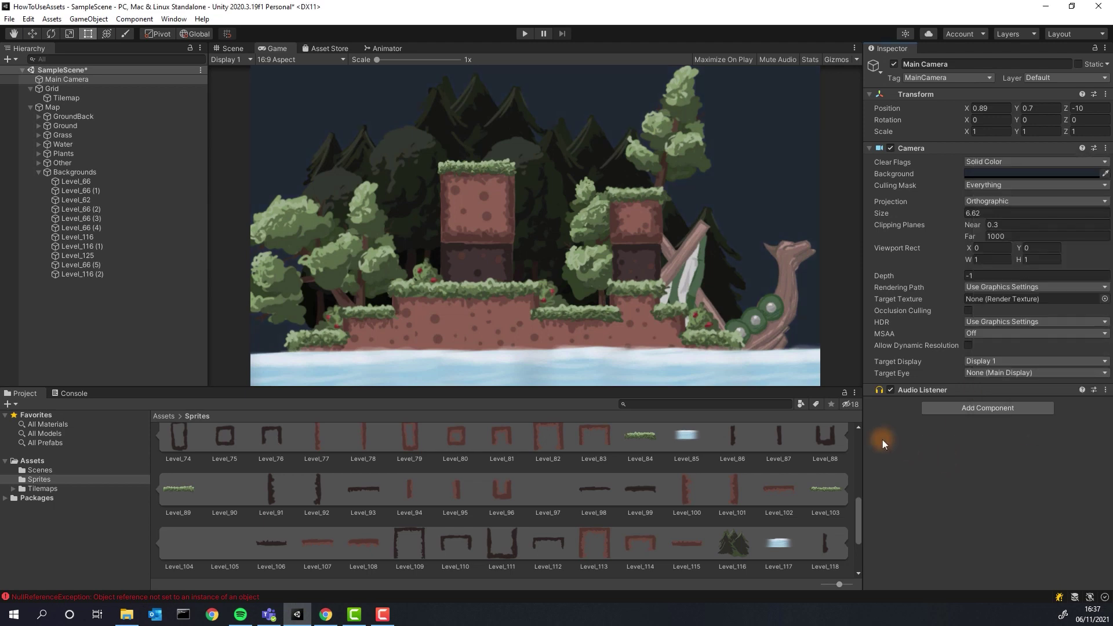
# Step: Add a Circle sprite inside the Other object, move it into the sky and preview it in Game view
pyautogui.click(54, 172)
pyautogui.rightClick(53, 166)
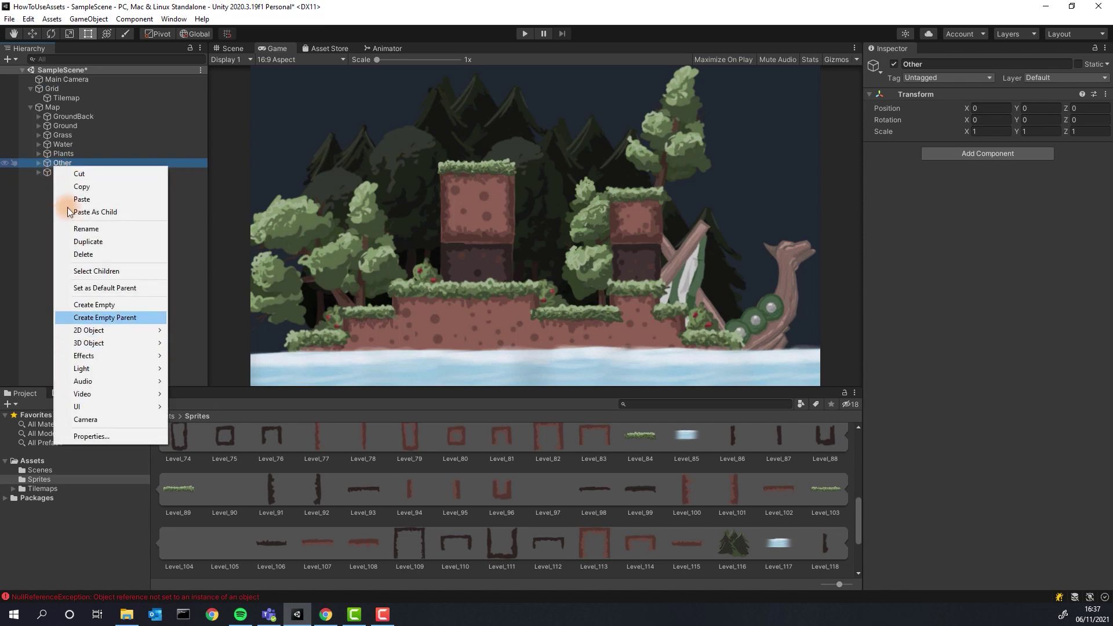
pyautogui.moveTo(112, 336)
pyautogui.moveTo(209, 331)
pyautogui.click(338, 344)
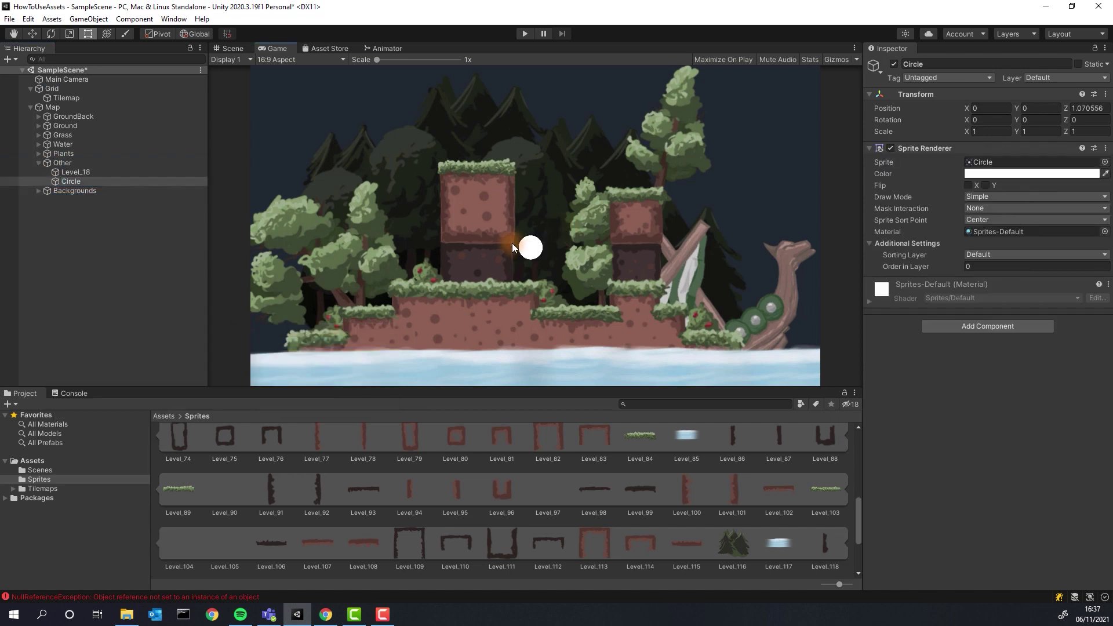
pyautogui.click(233, 48)
pyautogui.moveTo(692, 199); pyautogui.dragTo(603, 152)
pyautogui.click(274, 49)
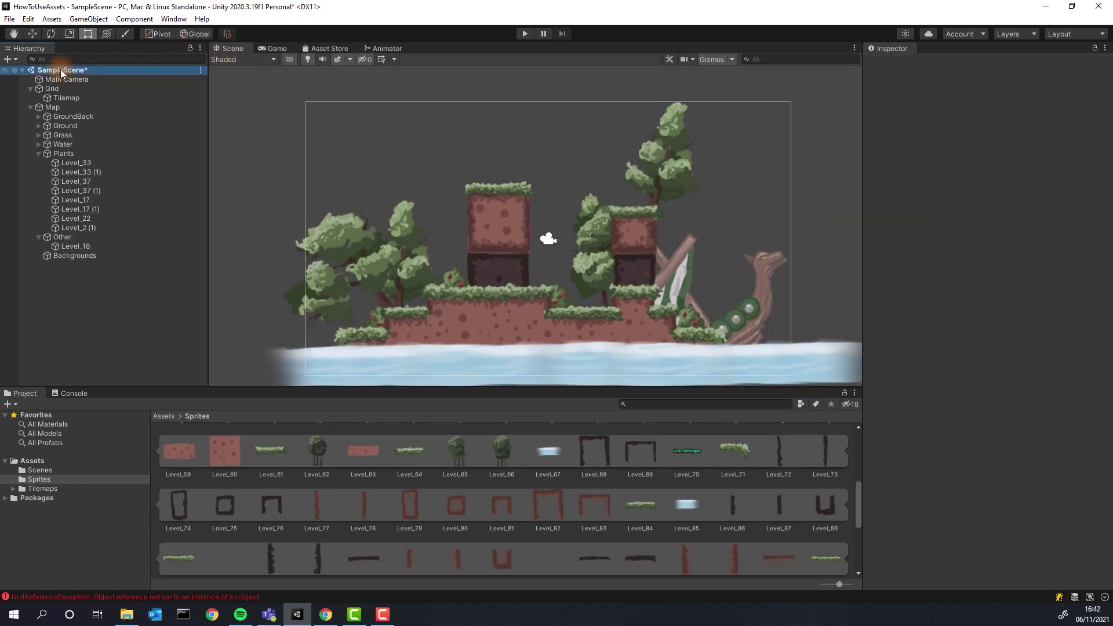
# Step: Add a Square sprite to the scene and stretch it over the whole camera area, about 26.84 by 13.71 in scale
pyautogui.rightClick(60, 68)
pyautogui.moveTo(119, 208)
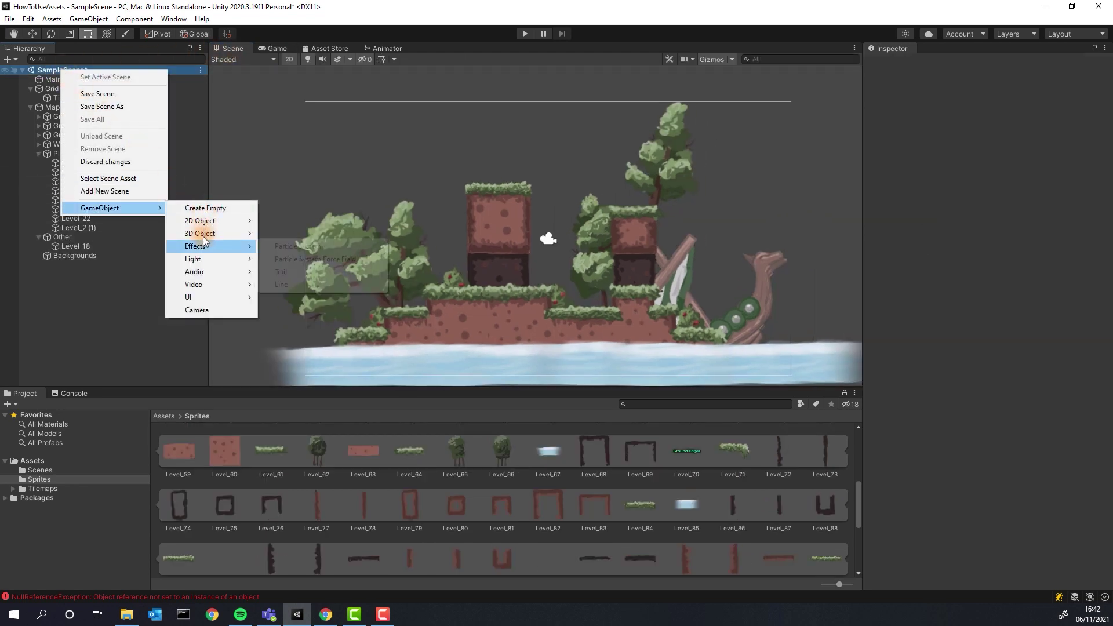
pyautogui.moveTo(207, 221)
pyautogui.moveTo(296, 221)
pyautogui.click(420, 222)
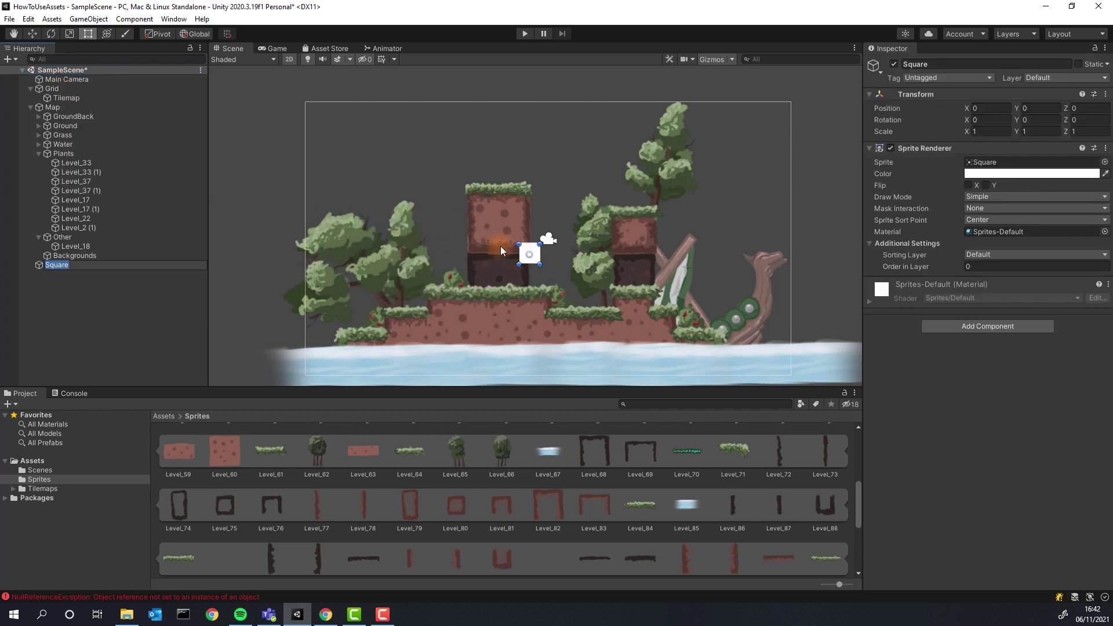
pyautogui.moveTo(519, 244); pyautogui.dragTo(289, 99)
pyautogui.moveTo(540, 265); pyautogui.dragTo(844, 379)
# Step: Set the Square's Order in Layer to -20 so it sits behind the whole level
pyautogui.click(925, 268)
pyautogui.write('9')
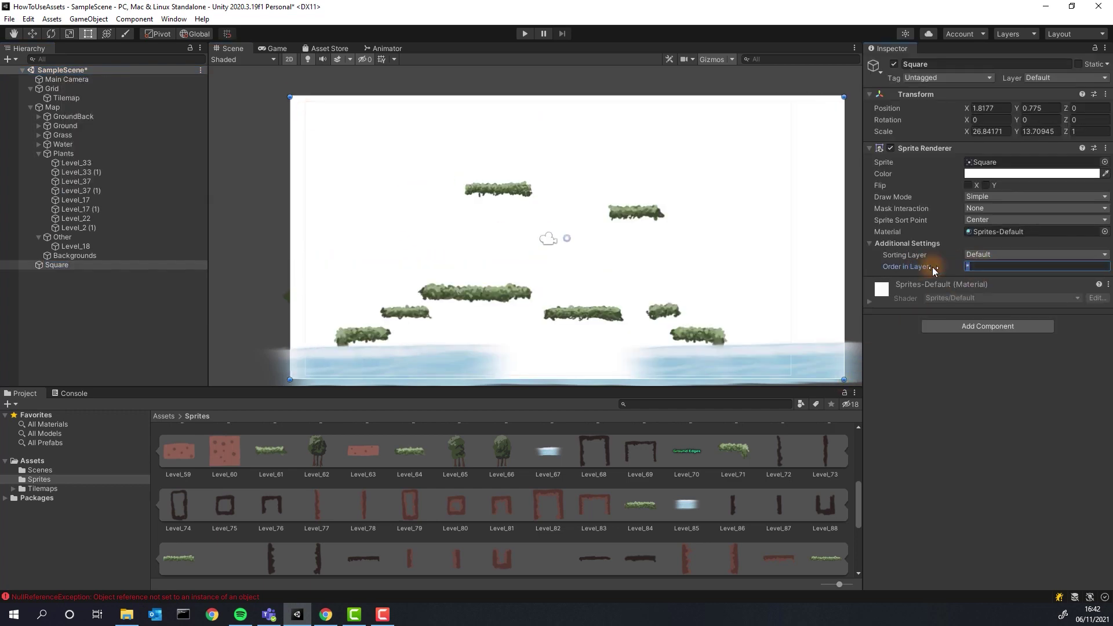
pyautogui.write('20')
pyautogui.press('Return')
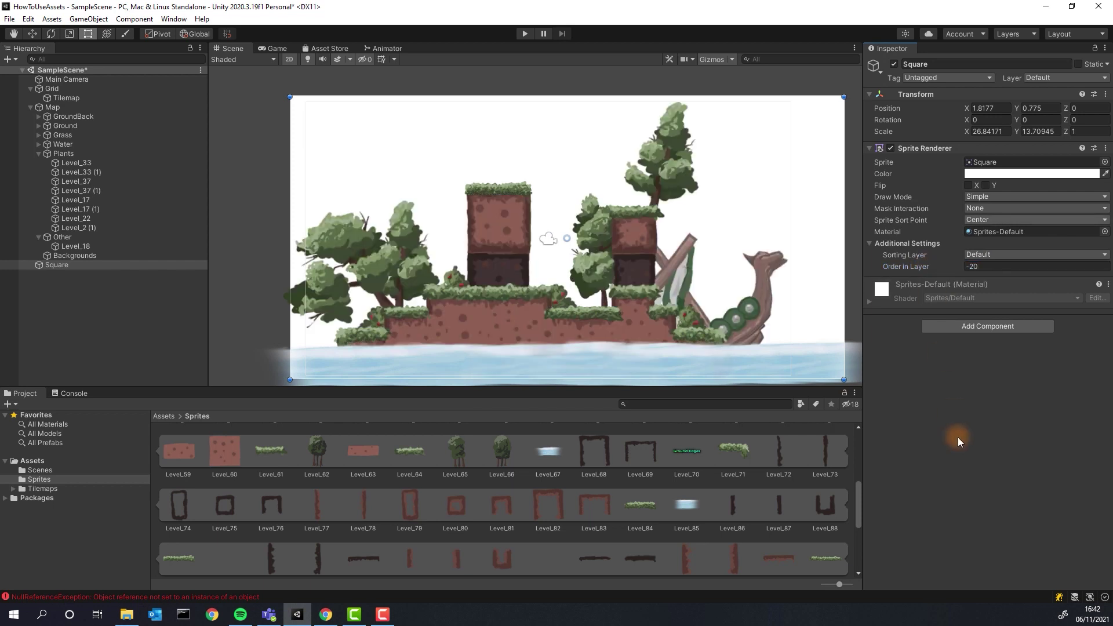
# Step: Lower the Tilemap's color alpha so its tiles are fully transparent
pyautogui.click(61, 98)
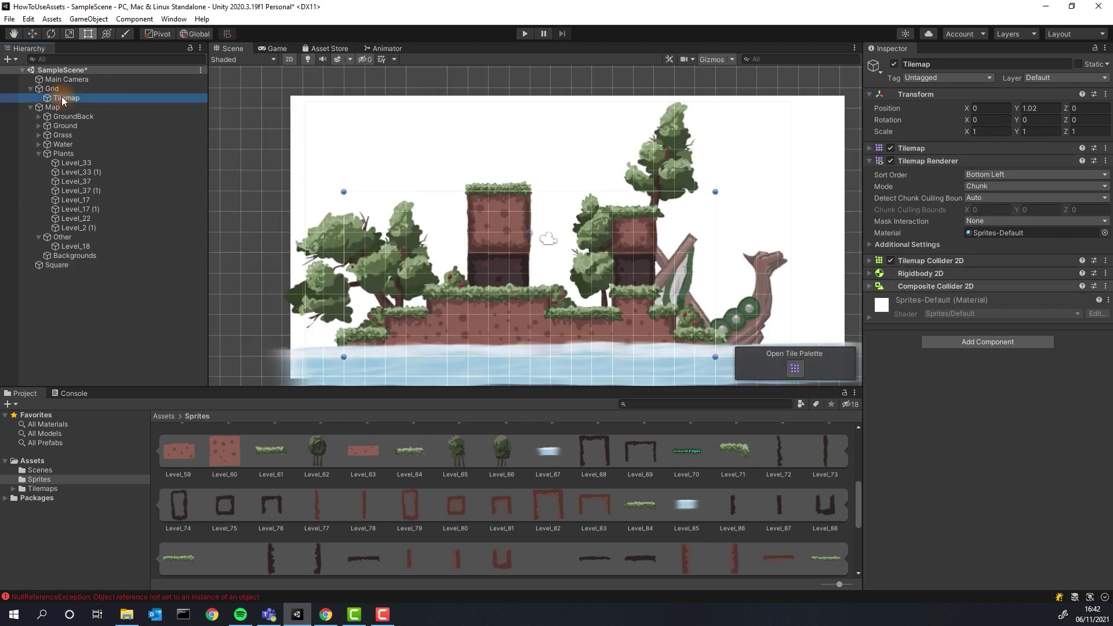
pyautogui.click(872, 161)
pyautogui.click(871, 148)
pyautogui.click(975, 174)
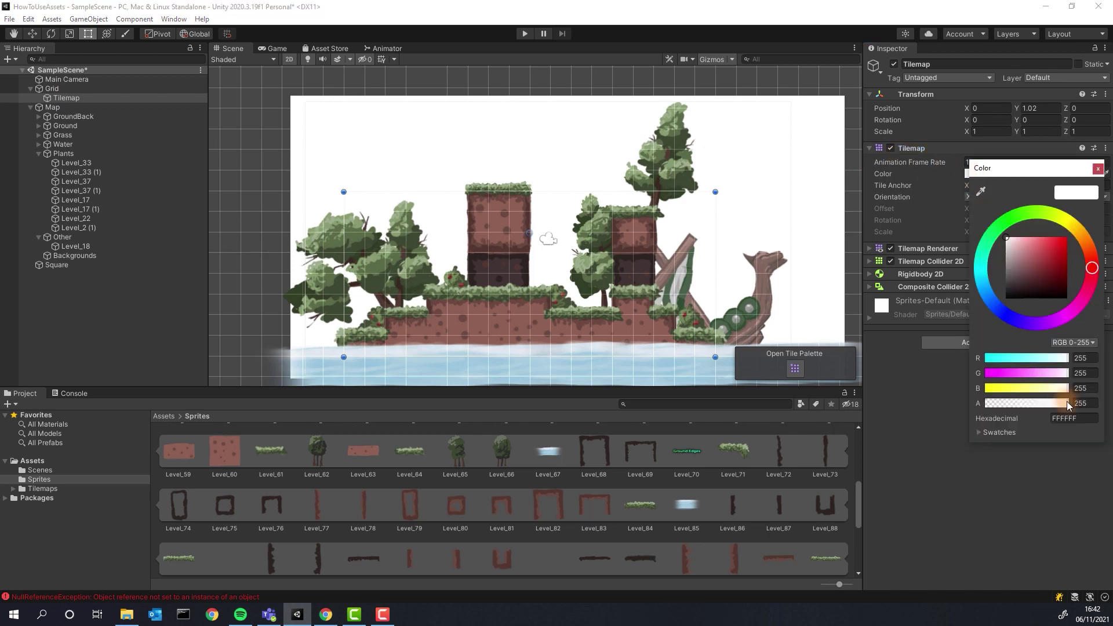
pyautogui.click(954, 404)
pyautogui.click(131, 128)
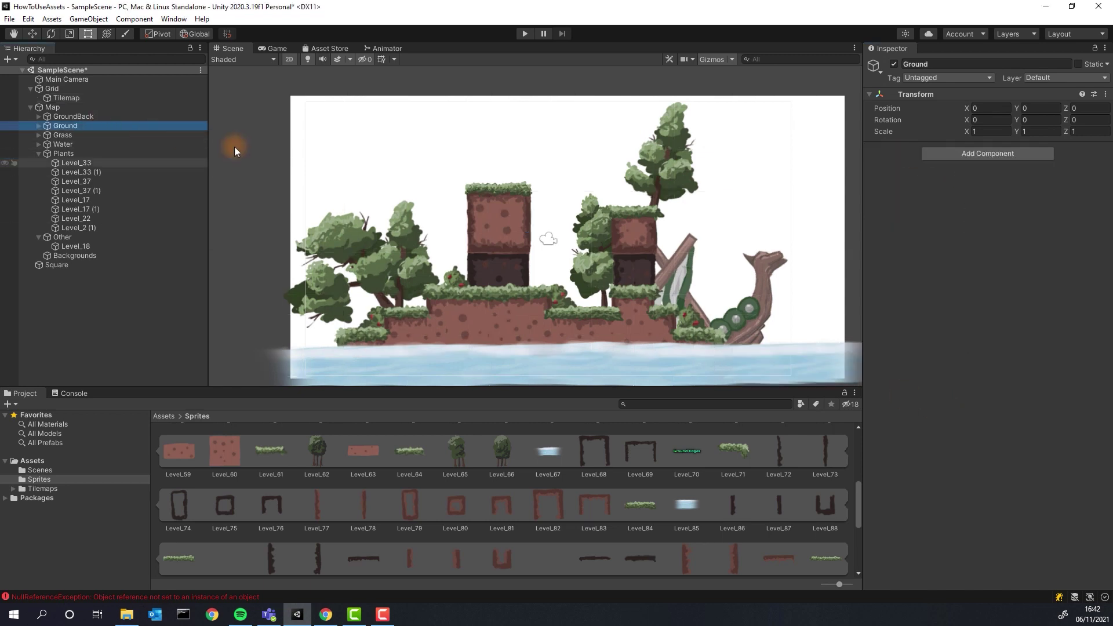
# Step: Change the Square's color to a pale sky blue
pyautogui.click(403, 162)
pyautogui.click(1040, 176)
pyautogui.click(989, 270)
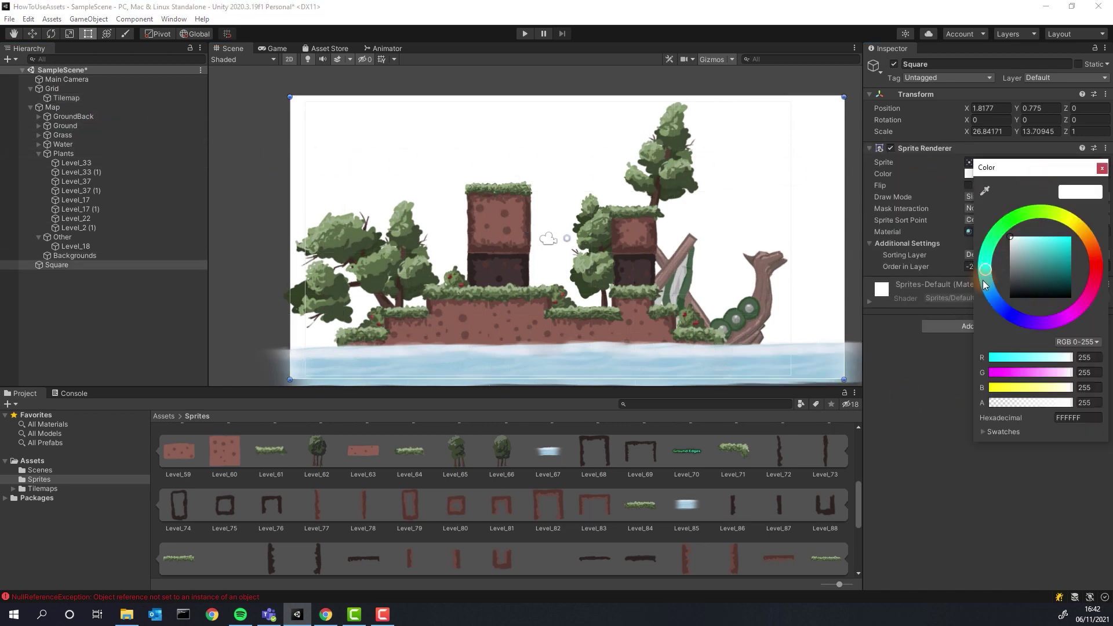
pyautogui.moveTo(1024, 256); pyautogui.dragTo(1021, 234)
pyautogui.click(1017, 503)
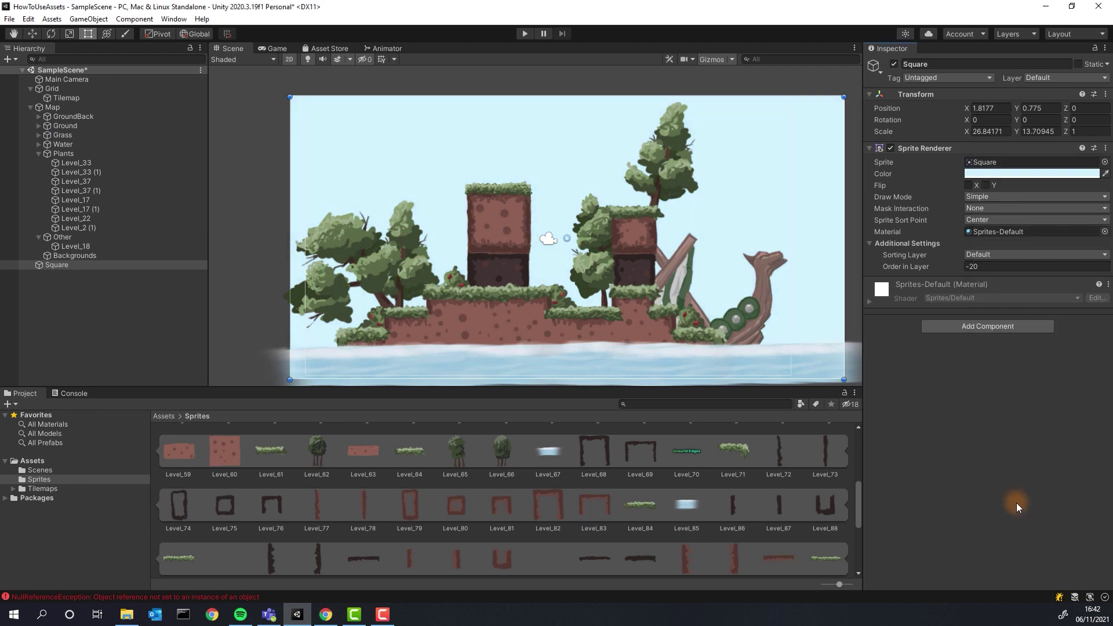
# Step: Place a Level_62 tree behind the platforms, set its Order in Layer to -10 and darken its color
pyautogui.press('f')
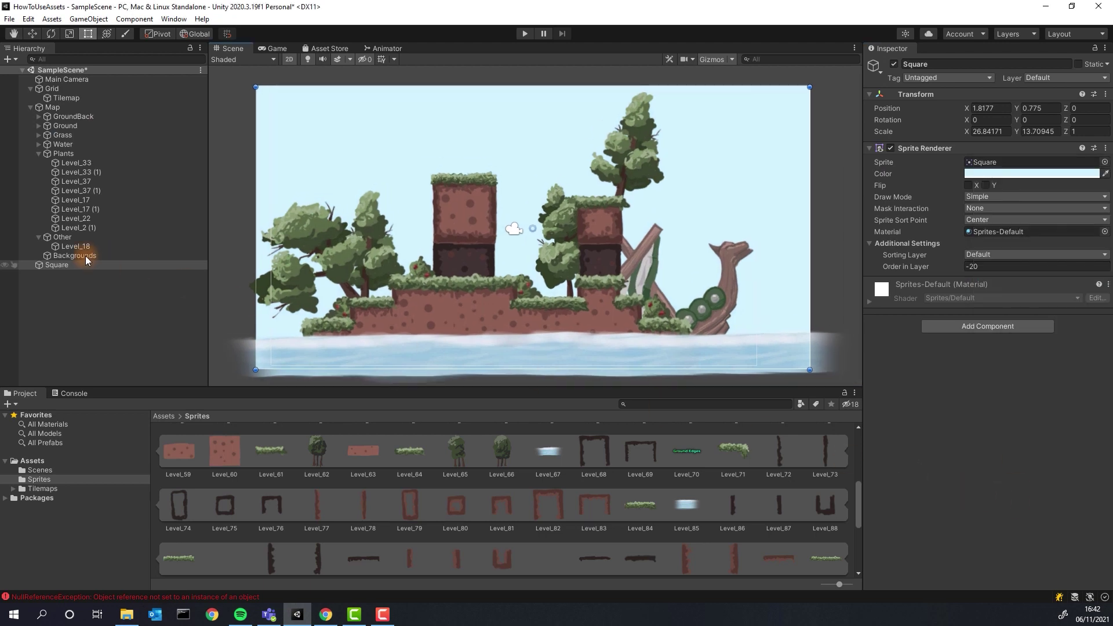
pyautogui.click(85, 258)
pyautogui.moveTo(317, 451); pyautogui.dragTo(545, 262)
pyautogui.click(988, 266)
pyautogui.write('-10')
pyautogui.click(1012, 174)
pyautogui.moveTo(1014, 279); pyautogui.dragTo(1007, 286)
# Step: Spread six copies of the dark Level_62 tree across the area behind the platforms
pyautogui.moveTo(530, 207); pyautogui.dragTo(611, 237)
pyautogui.hotkey('ctrl', 'v')
pyautogui.hotkey('ctrl', 'v')
pyautogui.hotkey('ctrl', 'v')
pyautogui.moveTo(519, 257); pyautogui.dragTo(338, 281)
pyautogui.hotkey('ctrl', 'v')
# Step: Create an empty object named Dark inside Backgrounds and move all the Level_62 trees into it
pyautogui.rightClick(64, 258)
pyautogui.click(120, 395)
pyautogui.write('Dark')
pyautogui.press('Return')
pyautogui.click(75, 284)
pyautogui.keyDown('shift'); pyautogui.click(108, 338); pyautogui.keyUp('shift')
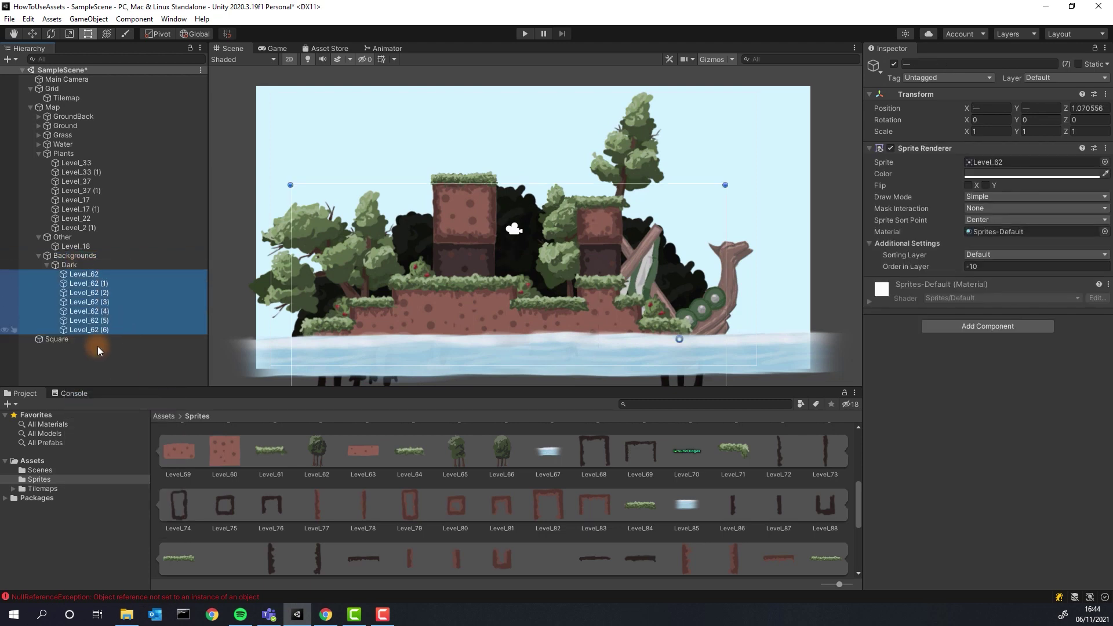
pyautogui.moveTo(97, 342); pyautogui.dragTo(46, 266)
pyautogui.click(46, 265)
# Step: Create an empty object named Regular inside Backgrounds
pyautogui.rightClick(63, 256)
pyautogui.click(106, 394)
pyautogui.write('Regular')
pyautogui.press('Return')
# Step: Place Level_116 and Level_125 conifer sprites and Level_66 trees behind the floating blocks and the left trees
pyautogui.scroll(-3, 719, 493)
pyautogui.moveTo(733, 473); pyautogui.dragTo(633, 265)
pyautogui.scroll(1, 725, 484)
pyautogui.moveTo(732, 483); pyautogui.dragTo(534, 188)
pyautogui.moveTo(457, 538); pyautogui.dragTo(403, 197)
pyautogui.moveTo(731, 485); pyautogui.dragTo(341, 245)
pyautogui.scroll(5, 522, 496)
pyautogui.moveTo(502, 495); pyautogui.dragTo(390, 230)
# Step: Set the new conifer and tree sprites' Order in Layer to -5 and move them into Regular
pyautogui.keyDown('shift'); pyautogui.click(62, 292); pyautogui.keyUp('shift')
pyautogui.click(935, 265)
pyautogui.write('-5')
pyautogui.moveTo(65, 302); pyautogui.dragTo(74, 274)
# Step: Paste copies of the Regular group's sprites into the Dark object
pyautogui.hotkey('ctrl', 'c')
pyautogui.click(69, 265)
pyautogui.hotkey('ctrl', 'v')
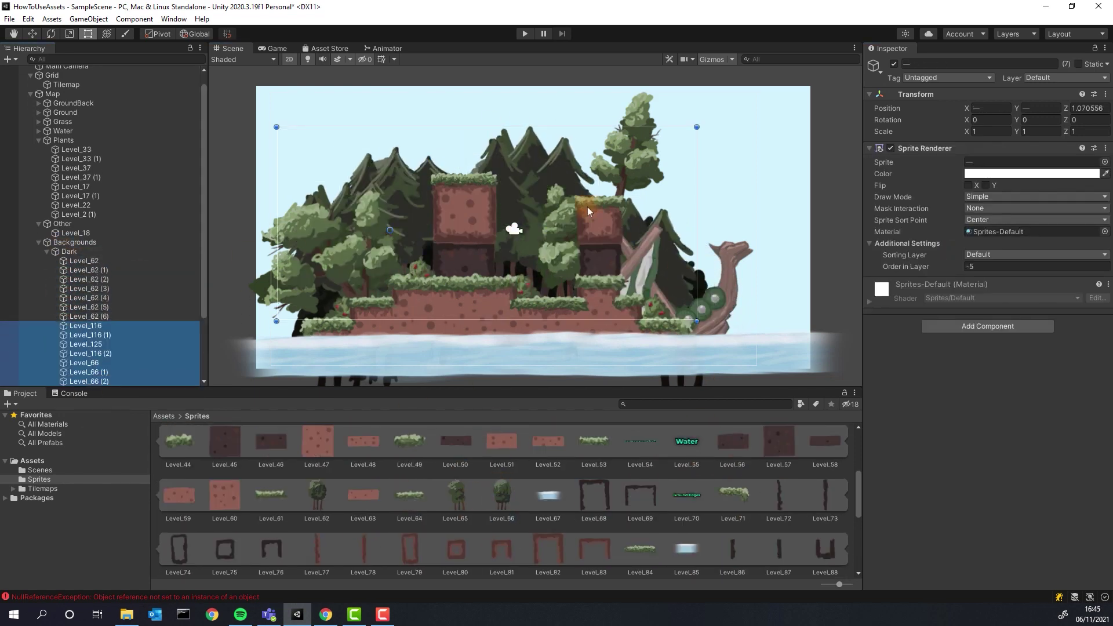
# Step: Darken the color of the sprites copied into Dark and set their Order in Layer to -10
pyautogui.click(1015, 174)
pyautogui.moveTo(1013, 282); pyautogui.dragTo(1015, 278)
pyautogui.click(881, 378)
pyautogui.click(940, 269)
pyautogui.write('-10')
pyautogui.click(938, 458)
# Step: Reduce the color alpha of all seven sprites in Regular to a little under half
pyautogui.click(47, 252)
pyautogui.click(74, 276)
pyautogui.click(76, 283)
pyautogui.keyDown('shift'); pyautogui.click(82, 339); pyautogui.keyUp('shift')
pyautogui.click(969, 174)
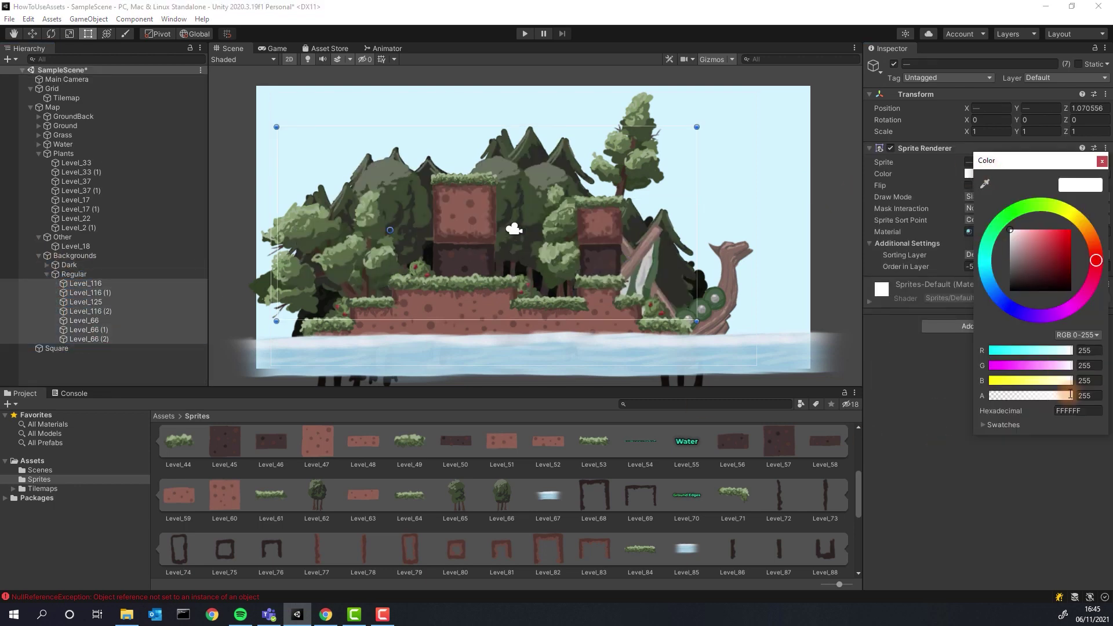
pyautogui.moveTo(1070, 395); pyautogui.dragTo(1026, 395)
pyautogui.click(1019, 490)
# Step: Reduce the color alpha of all the sprites in Dark to about two thirds and preview the level in Game view
pyautogui.click(69, 265)
pyautogui.click(47, 265)
pyautogui.click(80, 275)
pyautogui.scroll(-3, 77, 281)
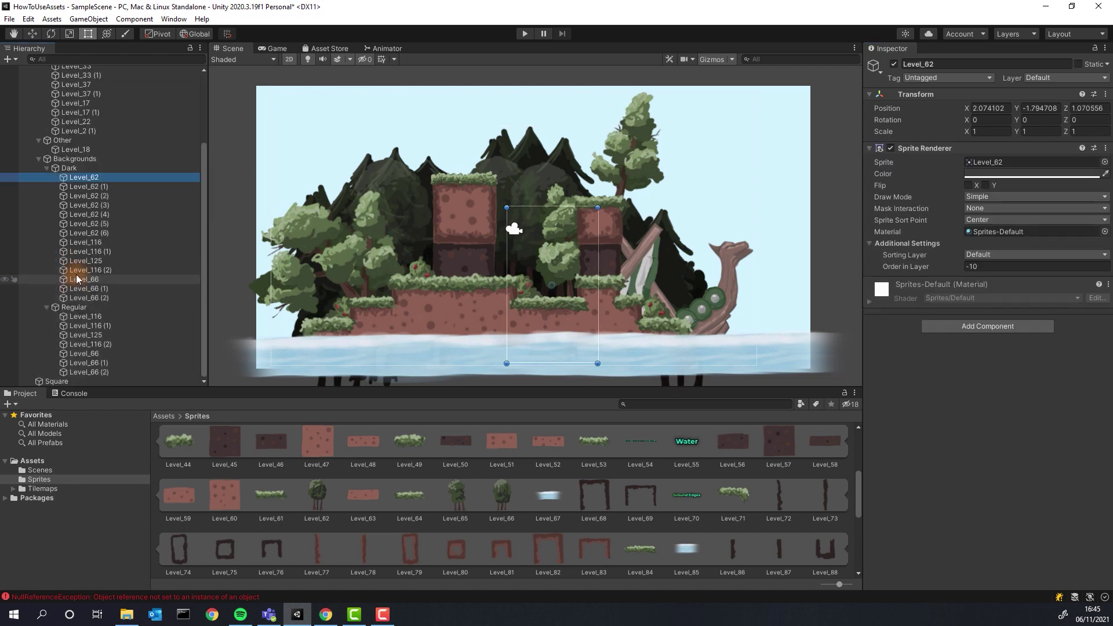
pyautogui.keyDown('shift'); pyautogui.click(84, 298); pyautogui.keyUp('shift')
pyautogui.click(979, 174)
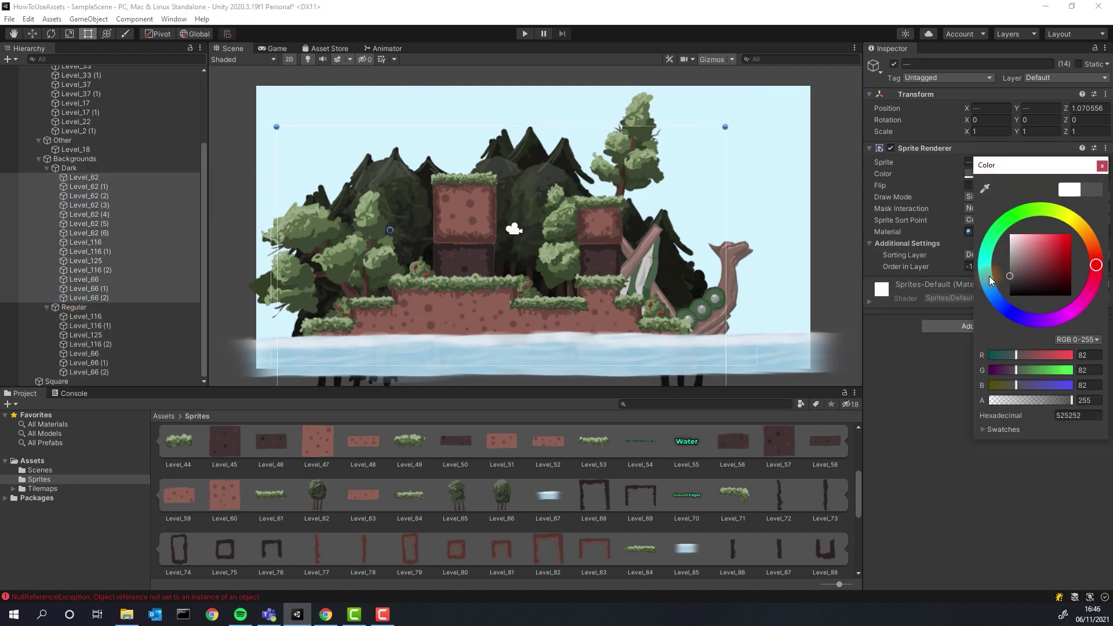
pyautogui.moveTo(1030, 400); pyautogui.dragTo(1041, 399)
pyautogui.click(1044, 512)
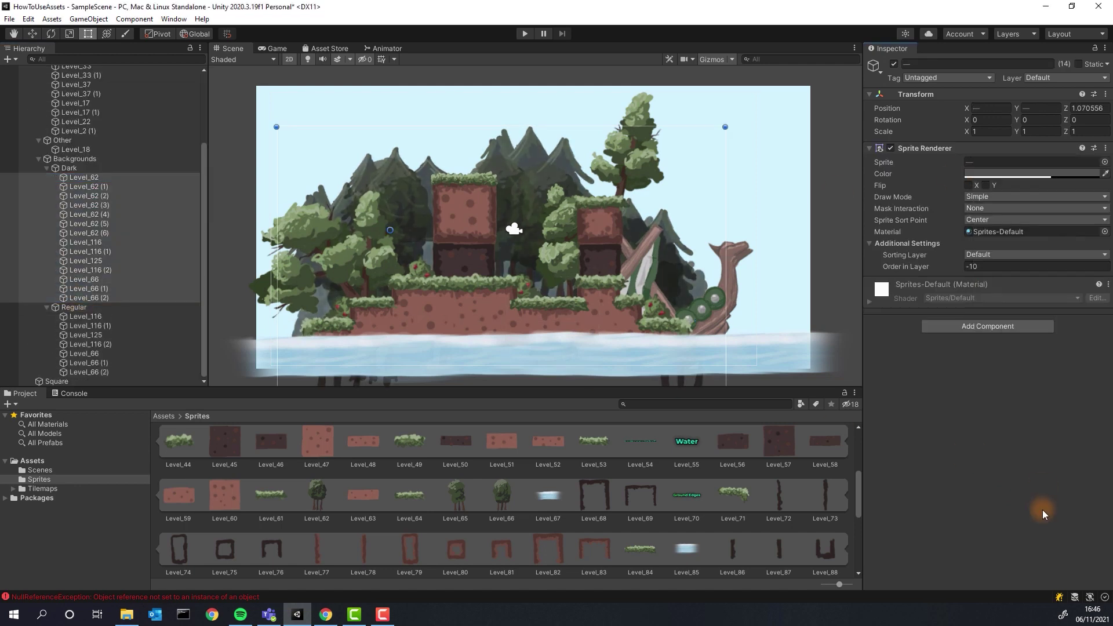
pyautogui.scroll(-5, 522, 343)
pyautogui.click(277, 49)
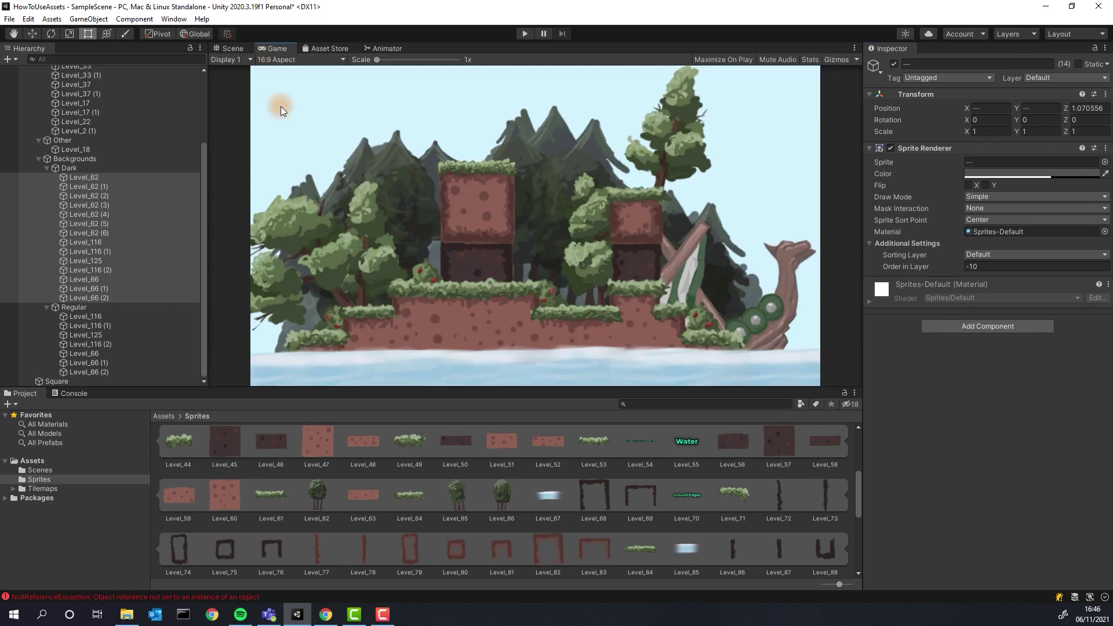
# Step: Set the color alpha of all the sprites in Regular to about two thirds and preview the result in Game view
pyautogui.click(232, 48)
pyautogui.click(86, 316)
pyautogui.keyDown('shift'); pyautogui.click(88, 372); pyautogui.keyUp('shift')
pyautogui.click(980, 174)
pyautogui.moveTo(1043, 400); pyautogui.dragTo(1043, 399)
pyautogui.click(1006, 473)
pyautogui.click(277, 49)
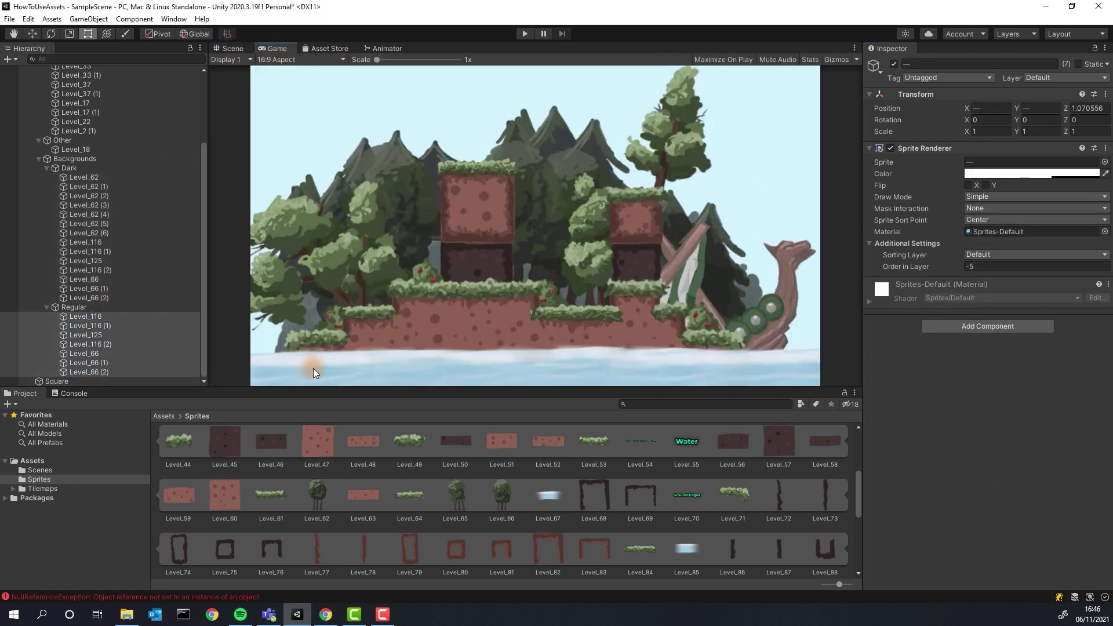
# Step: Move the Square into Backgrounds and collapse the Backgrounds, Other and Plants groups
pyautogui.moveTo(58, 381); pyautogui.dragTo(73, 159)
pyautogui.click(39, 160)
pyautogui.click(38, 238)
pyautogui.click(39, 154)
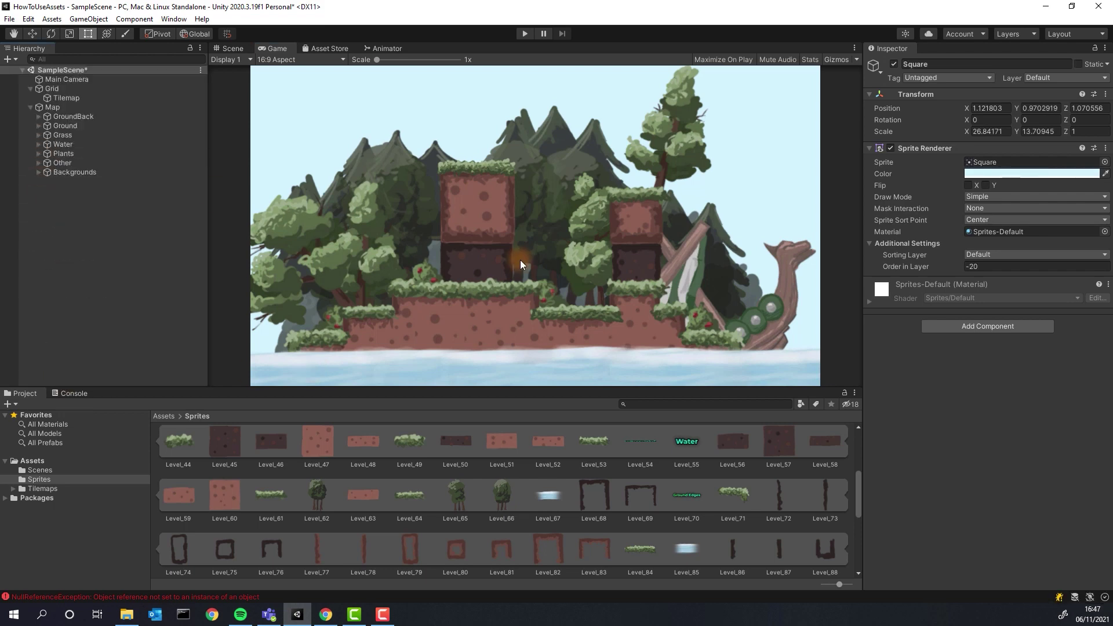